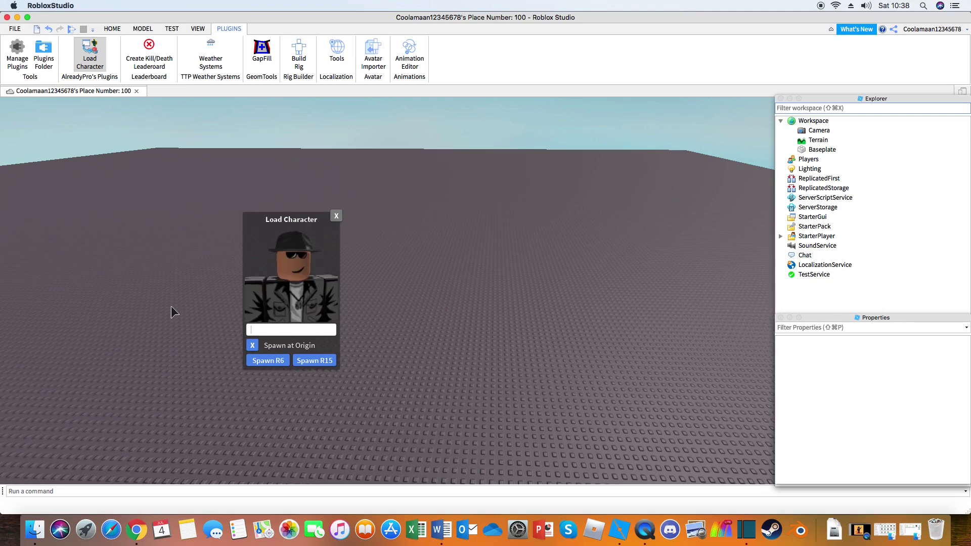
# Step: Load the avatar by the account's username and spawn it as an R15 character
pyautogui.write('coolamaan')
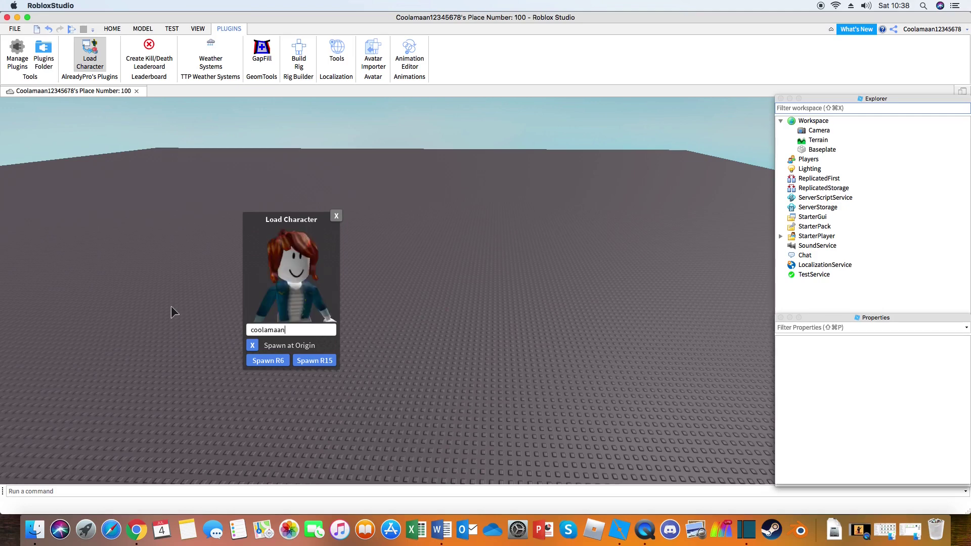
pyautogui.write('12345')
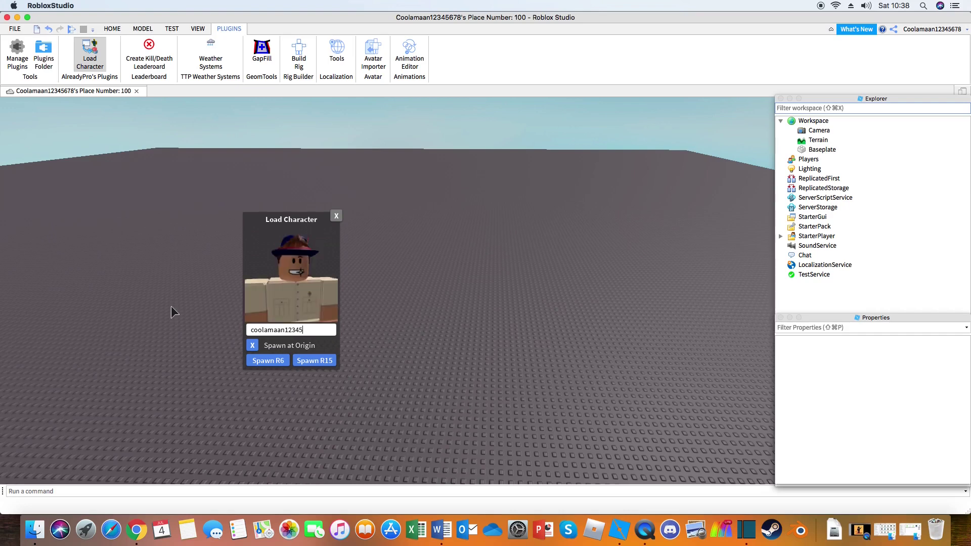
pyautogui.write('678')
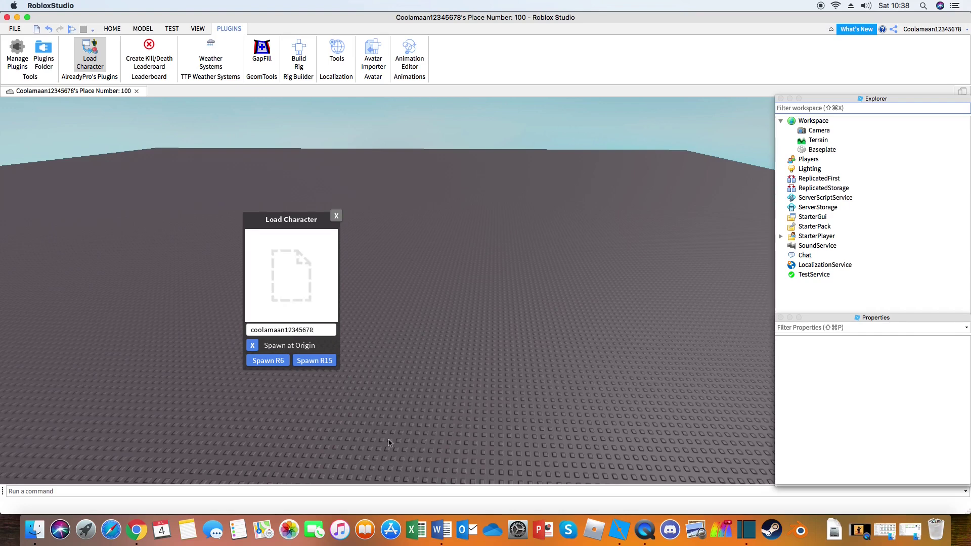
pyautogui.click(301, 360)
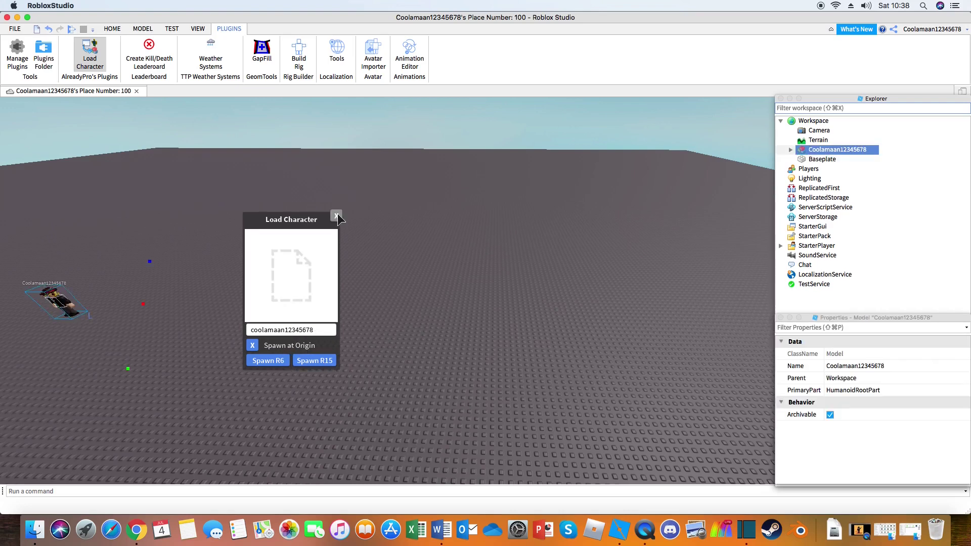
pyautogui.click(336, 216)
pyautogui.press('f')
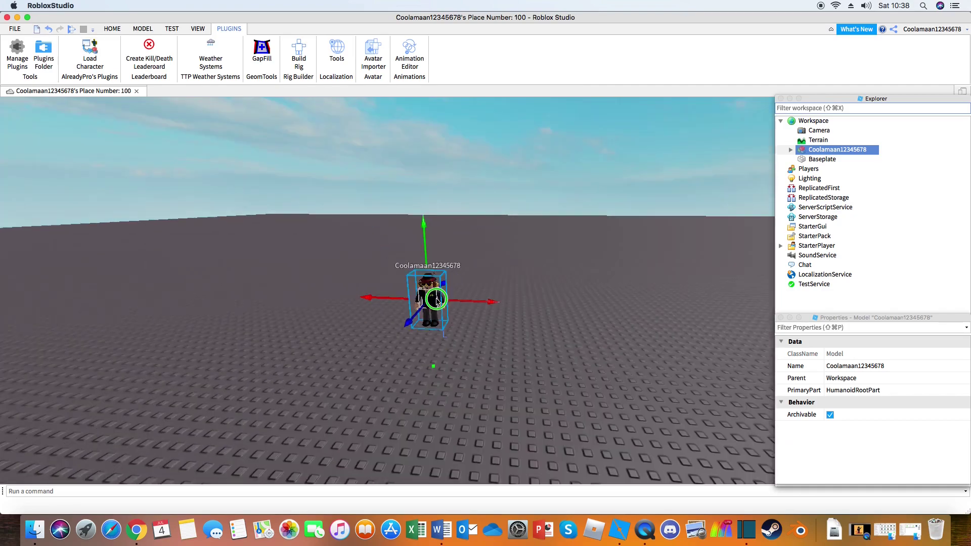
# Step: Delete the character model's Name property, then orbit the view around the avatar
pyautogui.doubleClick(859, 366)
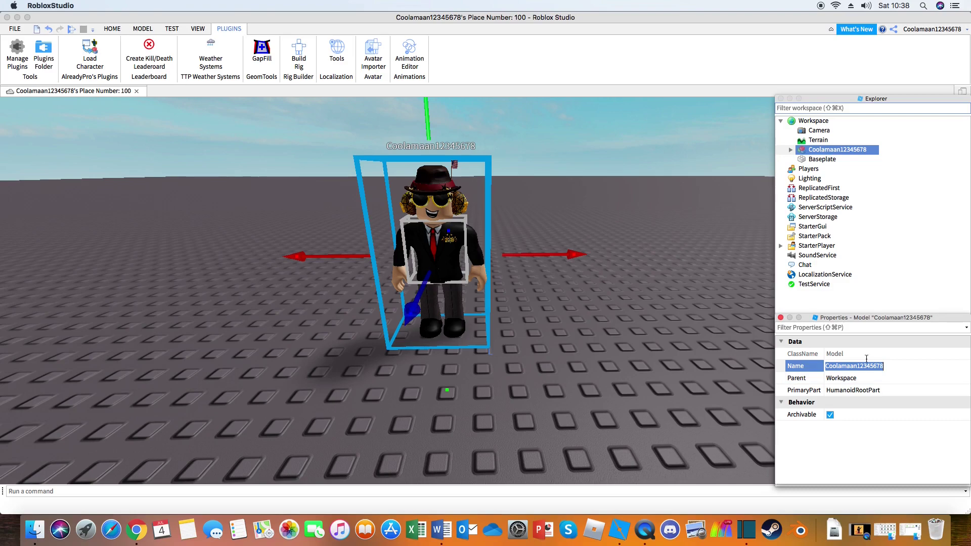
pyautogui.press('BackSpace')
pyautogui.click(677, 362)
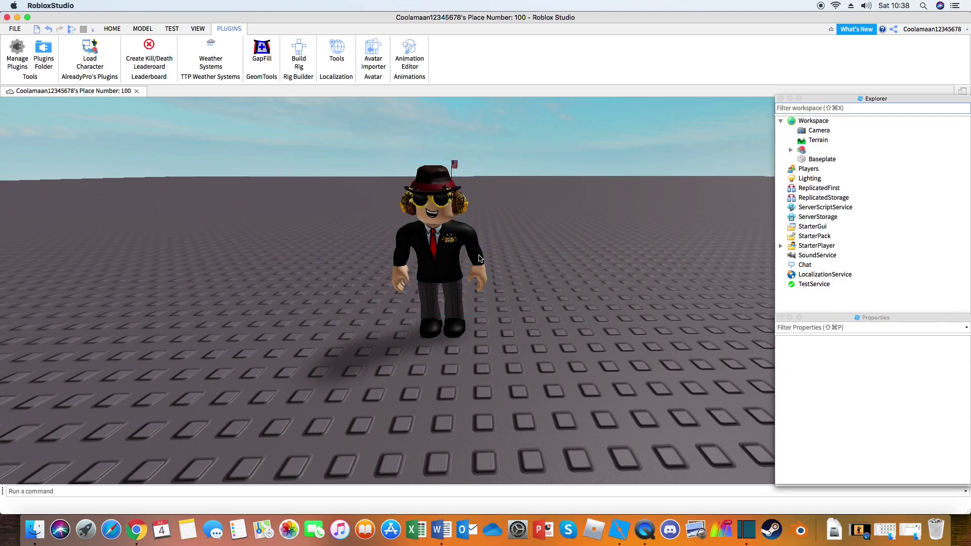
pyautogui.moveTo(485, 255); pyautogui.dragTo(485, 257)
pyautogui.press('w')
pyautogui.press('s')
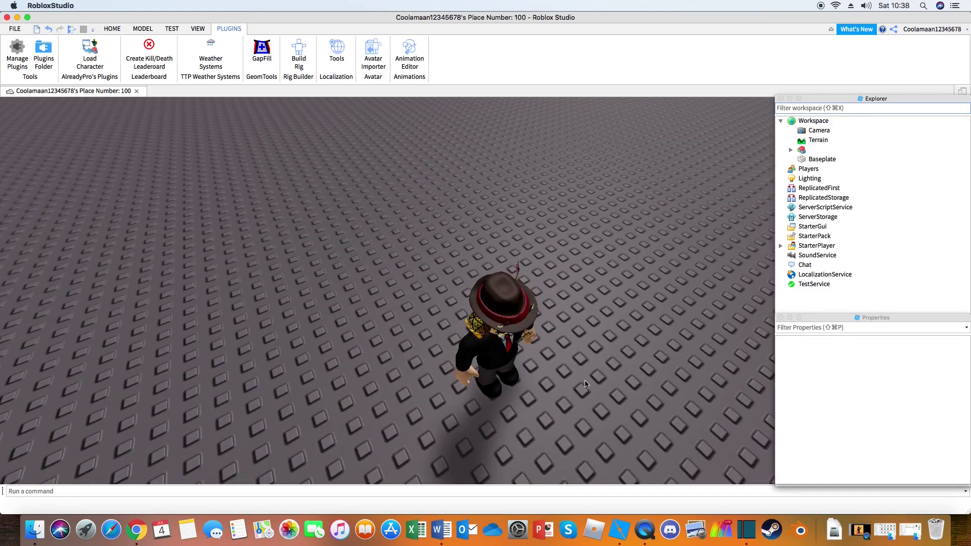
pyautogui.scroll(5, 551, 252)
pyautogui.moveTo(558, 255); pyautogui.dragTo(575, 234)
# Step: Insert a new Part from the HOME tab and drag it across the baseplate
pyautogui.scroll(-10, 559, 255)
pyautogui.click(113, 29)
pyautogui.moveTo(389, 275); pyautogui.dragTo(390, 275)
pyautogui.click(287, 48)
pyautogui.moveTo(483, 268); pyautogui.dragTo(261, 168)
# Step: Scale the part into a long, huge, tall green wall beside the character
pyautogui.click(125, 51)
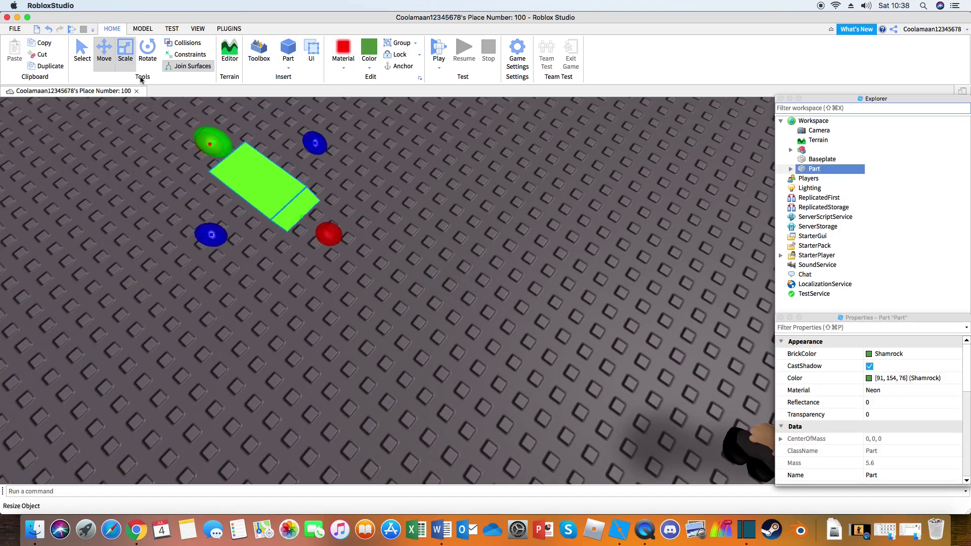
pyautogui.press('d')
pyautogui.moveTo(319, 177); pyautogui.dragTo(488, 189)
pyautogui.moveTo(446, 237); pyautogui.dragTo(605, 156)
pyautogui.click(573, 228)
pyautogui.scroll(-5, 573, 227)
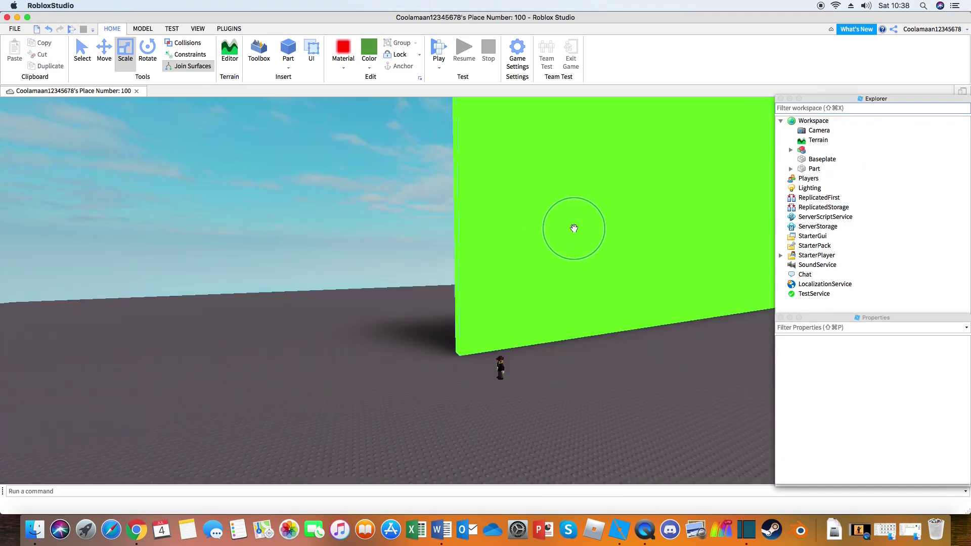
# Step: Rotate the character model about 90 degrees so it faces outward
pyautogui.click(510, 343)
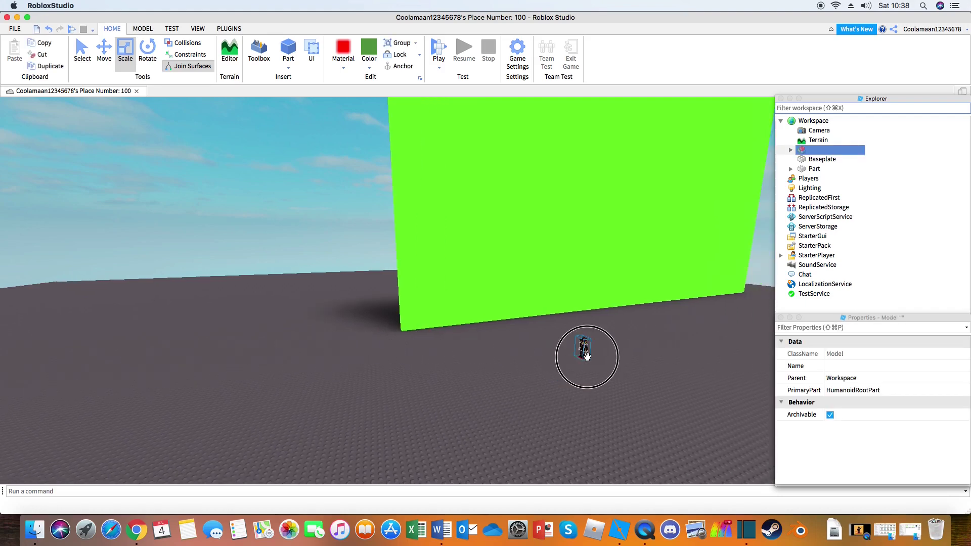
pyautogui.click(159, 49)
pyautogui.moveTo(573, 356); pyautogui.dragTo(594, 346)
pyautogui.rightClick(615, 352)
pyautogui.press('w')
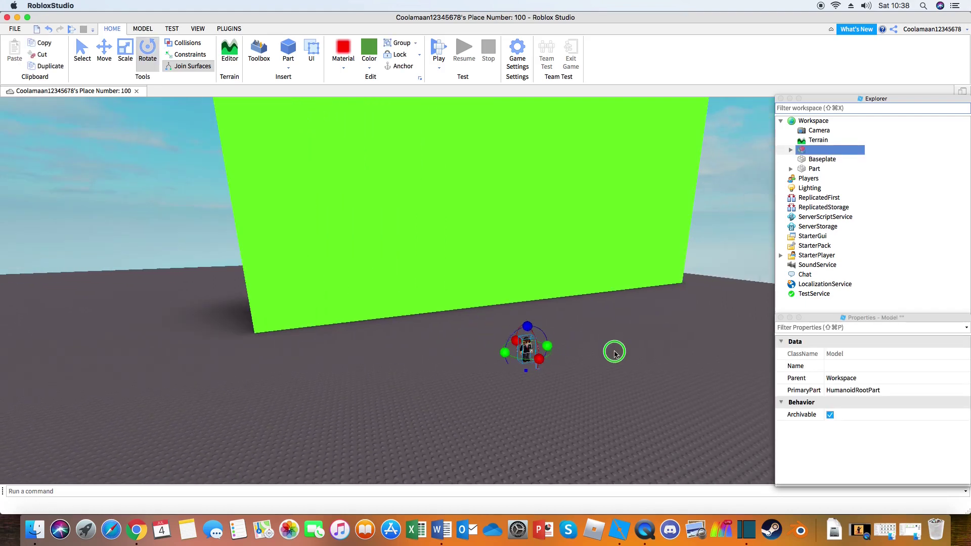
pyautogui.press('w')
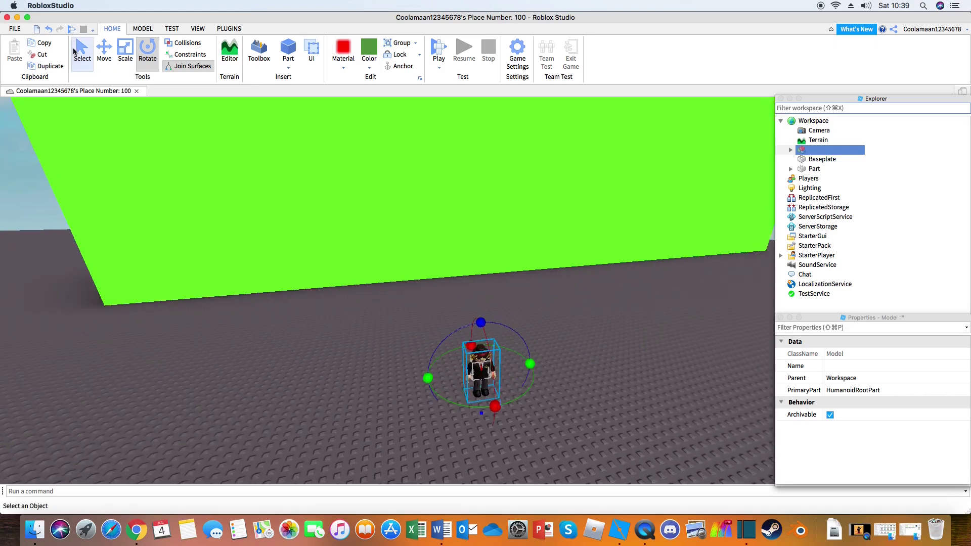
# Step: Lift the character up off the ground against the wall's face
pyautogui.click(82, 50)
pyautogui.click(104, 50)
pyautogui.moveTo(479, 325); pyautogui.dragTo(457, 158)
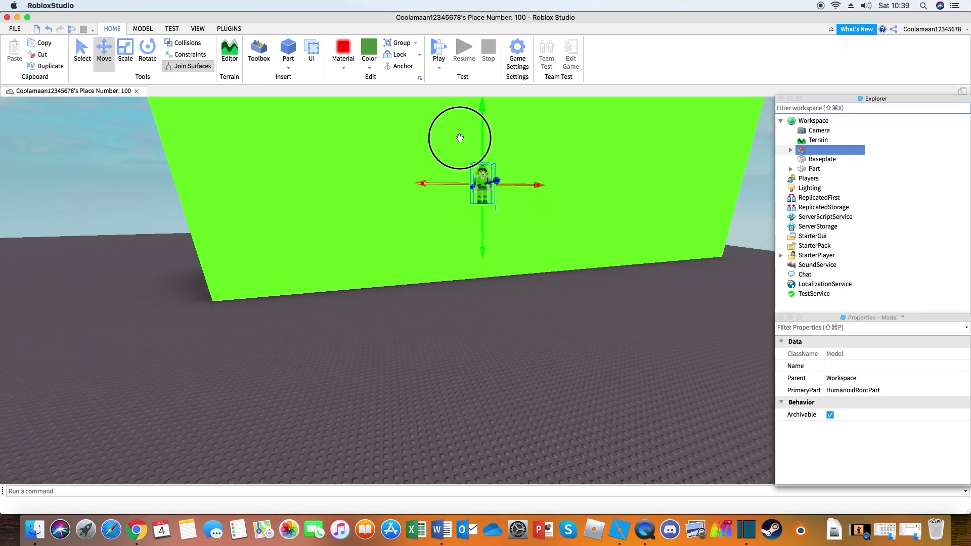
pyautogui.rightClick(667, 393)
pyautogui.press('s')
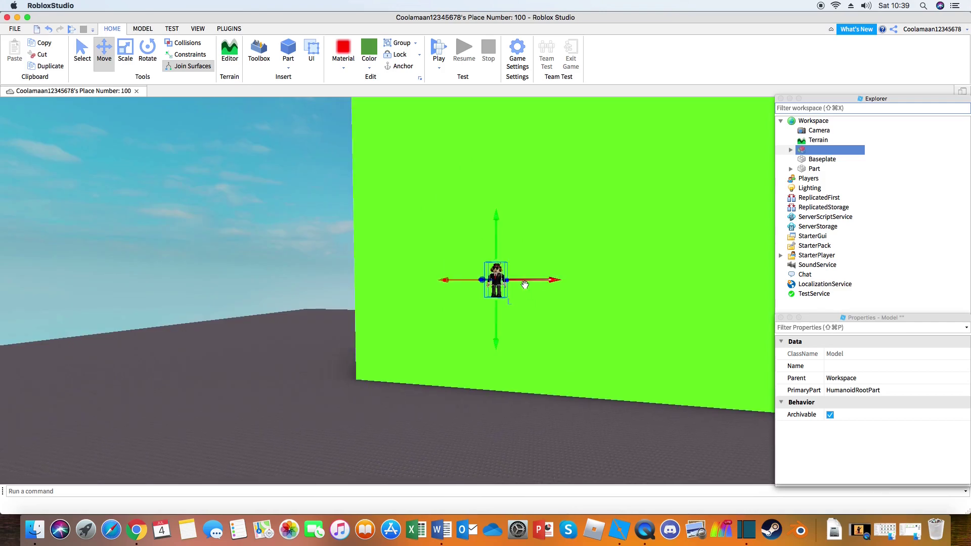
pyautogui.click(623, 305)
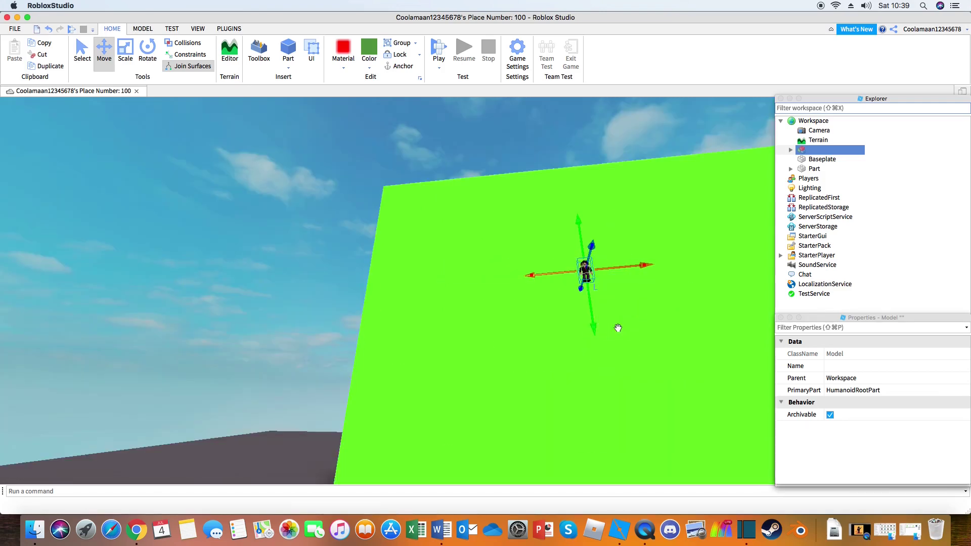
# Step: Move the character to the centre of the wall and frame the view on it
pyautogui.rightClick(618, 338)
pyautogui.press('w')
pyautogui.press('s')
pyautogui.moveTo(371, 323); pyautogui.dragTo(496, 233)
pyautogui.click(417, 452)
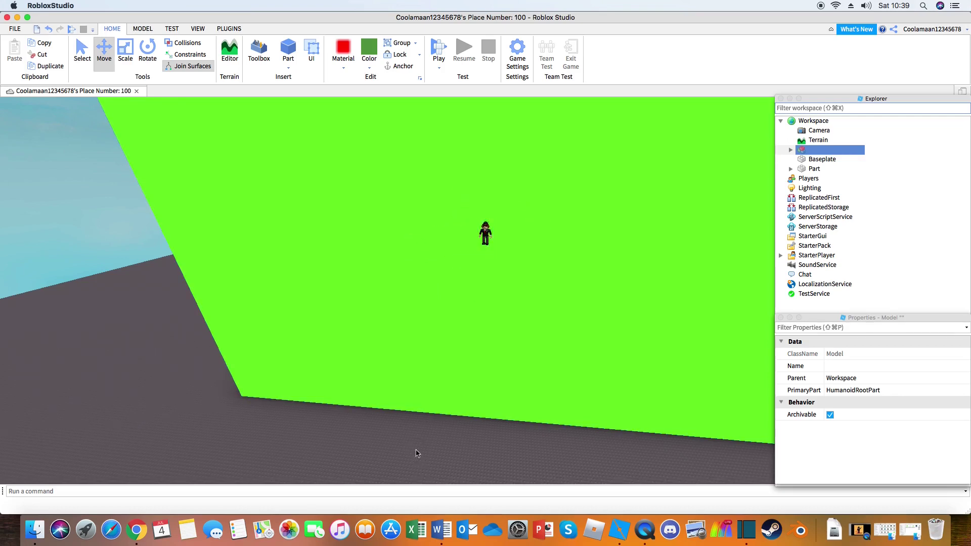
pyautogui.rightClick(417, 452)
pyautogui.press('w')
pyautogui.click(471, 271)
pyautogui.press('f')
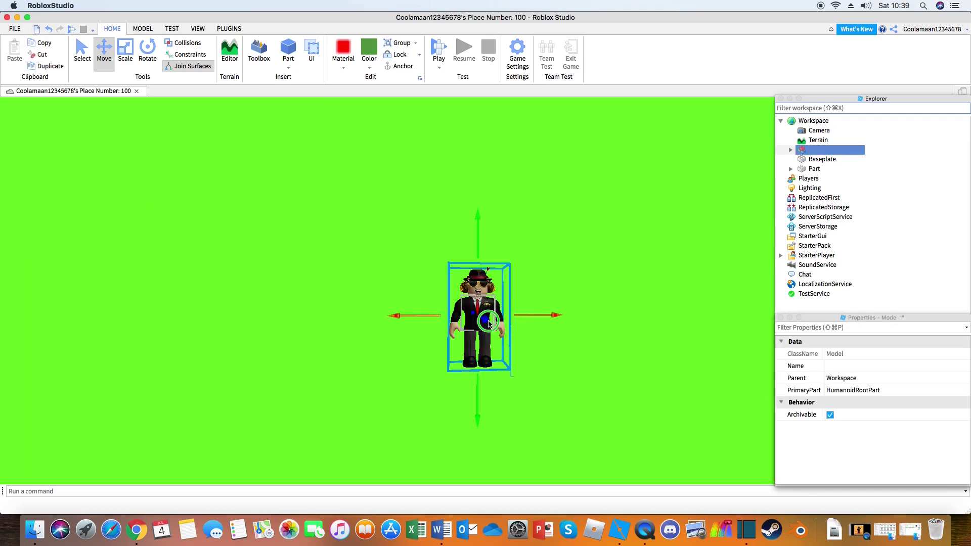
# Step: Move LeftUpperLeg, LeftFoot and LeftLowerLeg out of the character model into Workspace
pyautogui.click(792, 149)
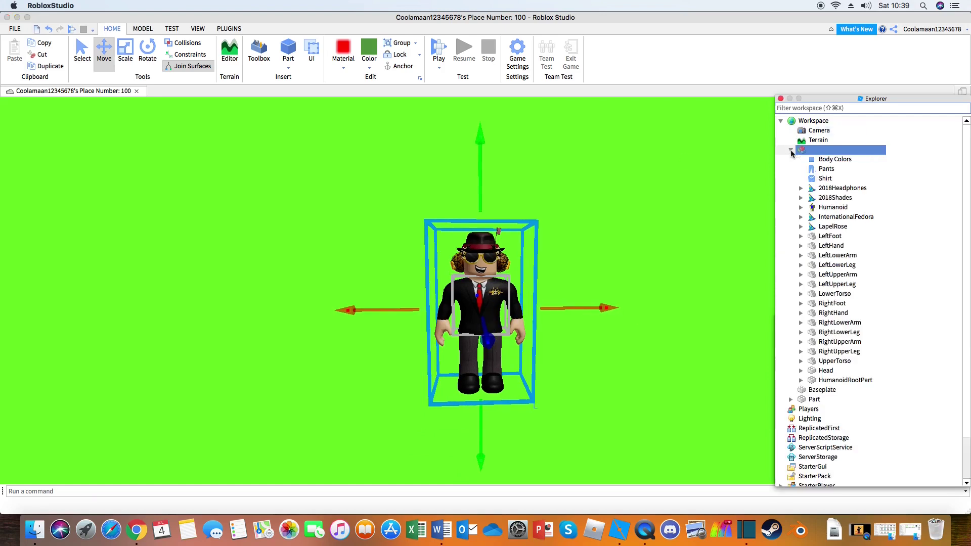
pyautogui.click(827, 267)
pyautogui.click(827, 274)
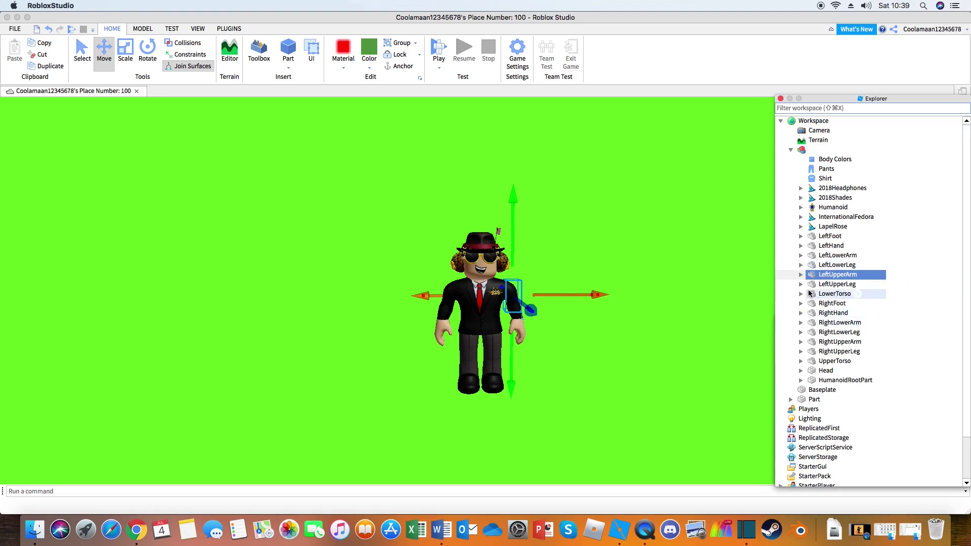
pyautogui.moveTo(842, 288); pyautogui.dragTo(817, 122)
pyautogui.moveTo(830, 236); pyautogui.dragTo(818, 120)
pyautogui.moveTo(837, 254); pyautogui.dragTo(816, 120)
# Step: Rotate the three left-leg parts outward, return them to the model, and close Explorer
pyautogui.keyDown('shift'); pyautogui.click(820, 361); pyautogui.keyUp('shift')
pyautogui.press('super+4')
pyautogui.moveTo(576, 347); pyautogui.dragTo(568, 303)
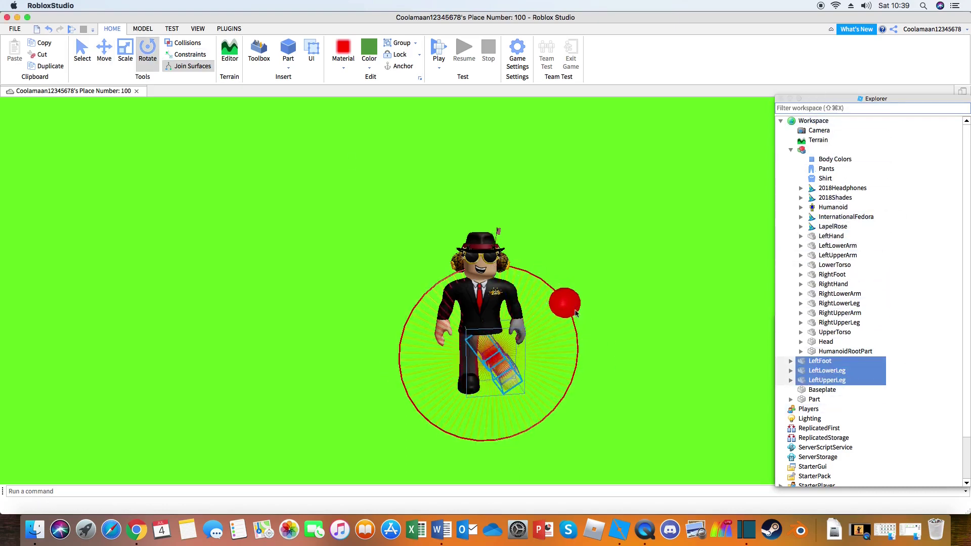
pyautogui.press('super+2')
pyautogui.moveTo(826, 370); pyautogui.dragTo(804, 149)
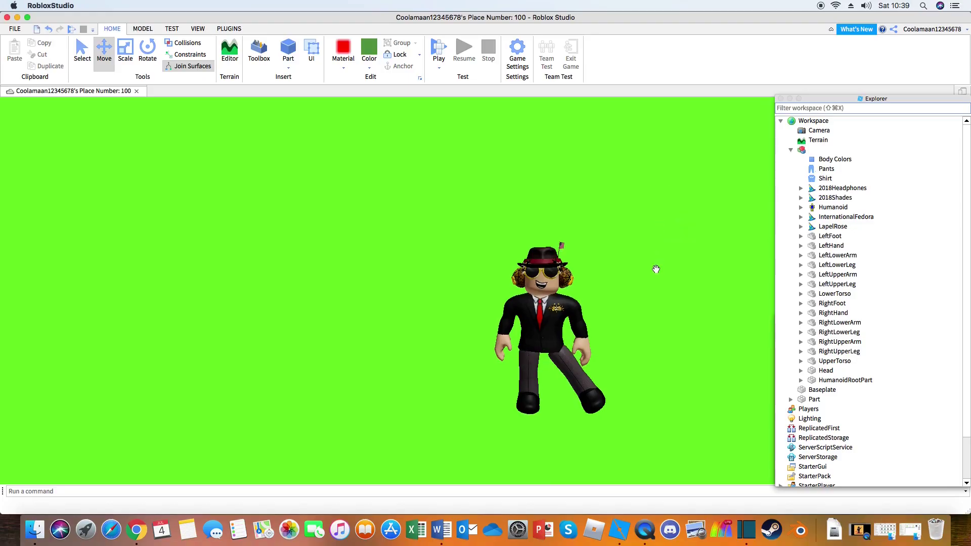
pyautogui.scroll(5, 639, 284)
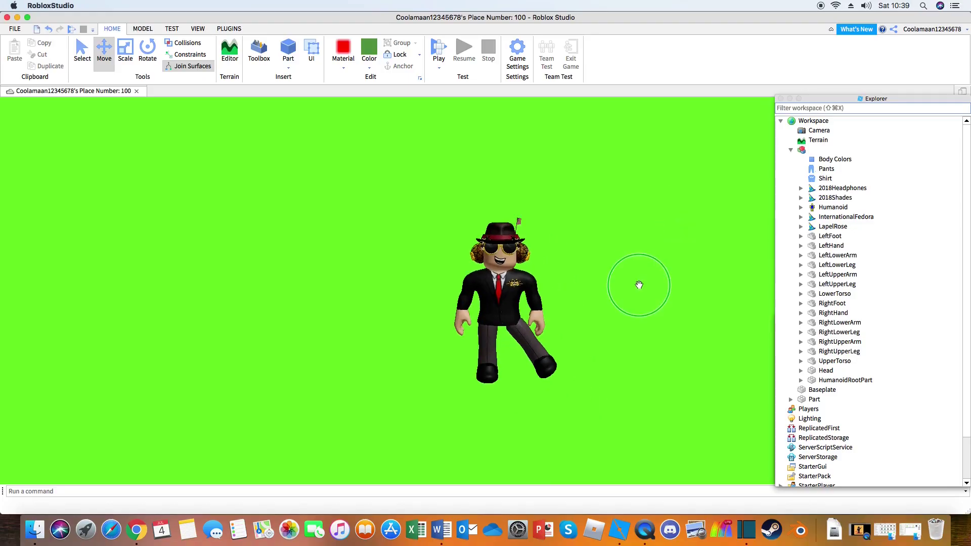
pyautogui.scroll(3, 608, 324)
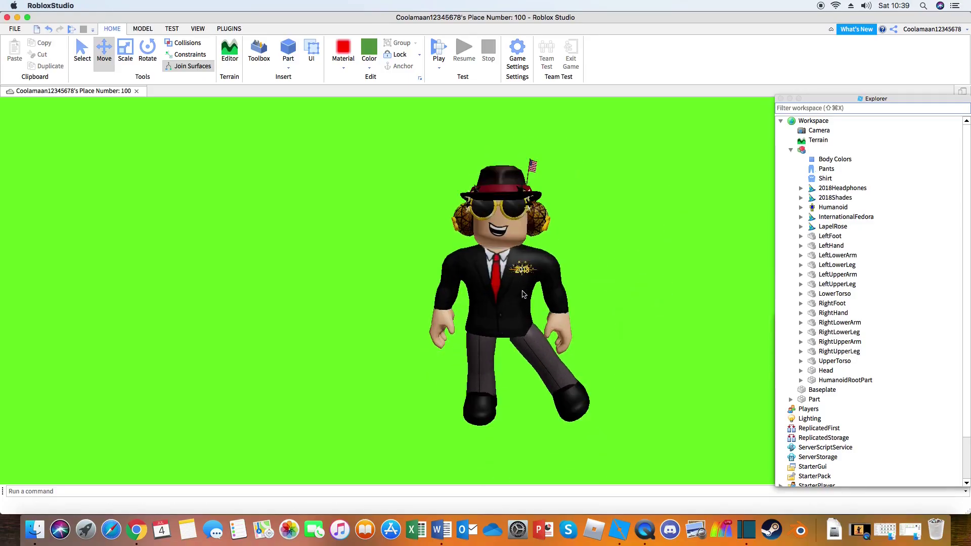
pyautogui.click(781, 99)
# Step: Hide Properties, take a Screen Shot from the VIEW tab, and show Output's 'Screenshot saved' message
pyautogui.click(780, 318)
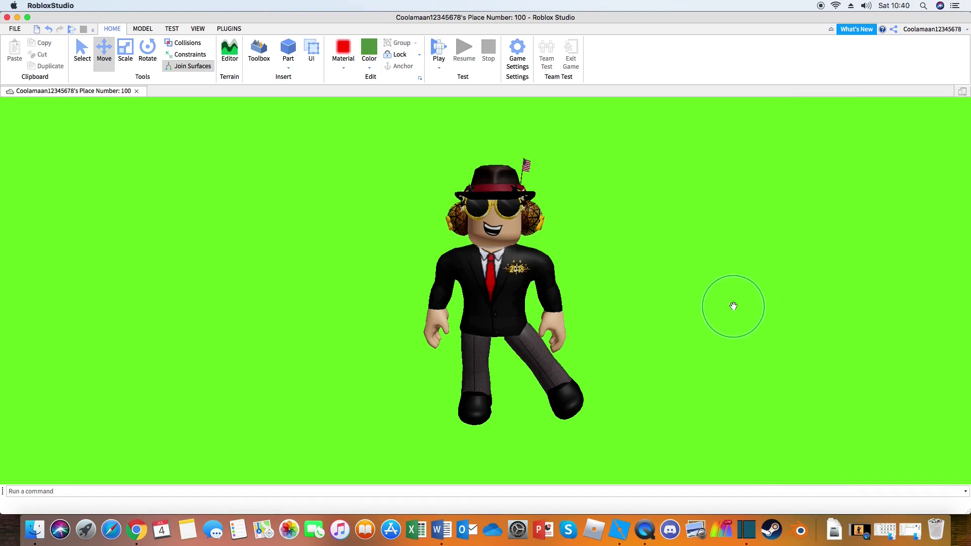
pyautogui.rightClick(710, 354)
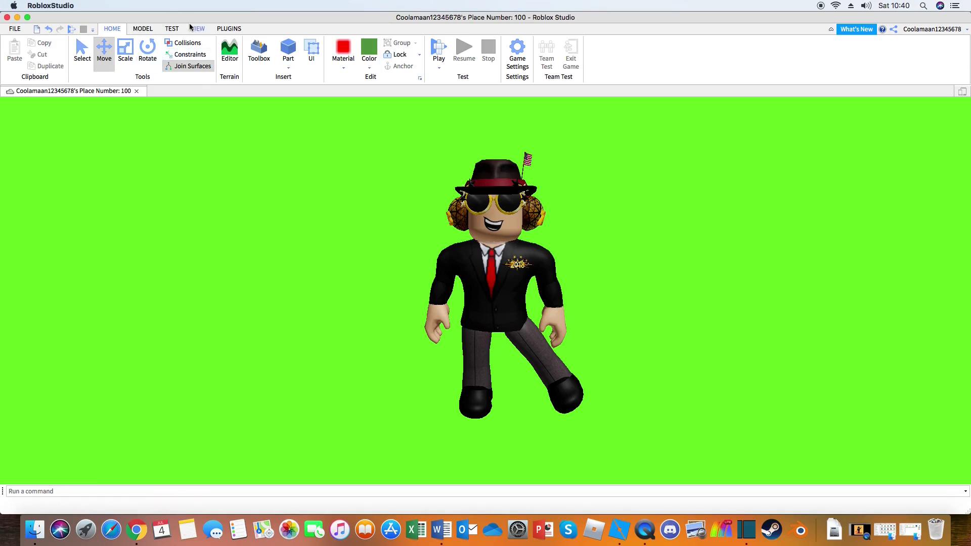
pyautogui.click(197, 29)
pyautogui.rightClick(699, 377)
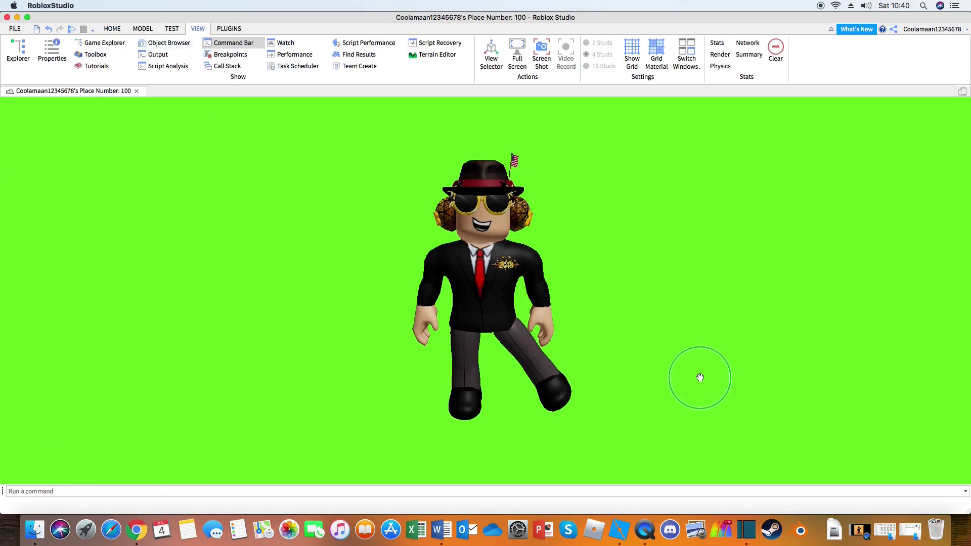
pyautogui.click(542, 50)
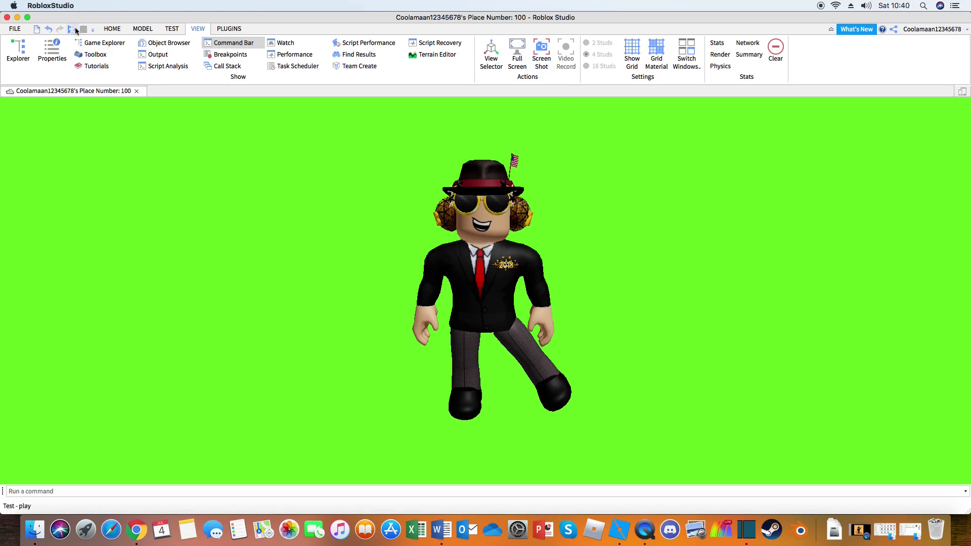
pyautogui.click(154, 55)
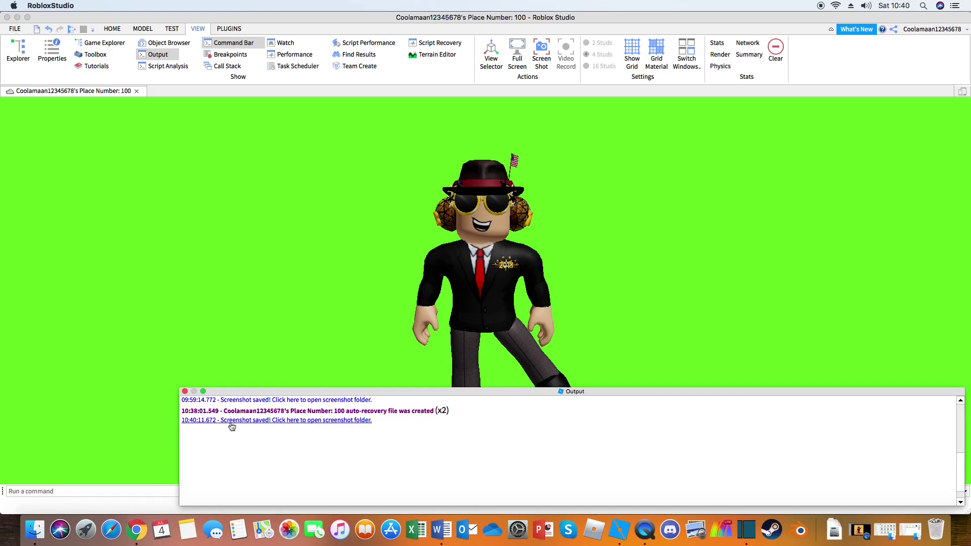
# Step: Drag RobloxScreenShot20200704_104011334.png from the screenshots folder to the desktop and open it in Preview
pyautogui.click(331, 421)
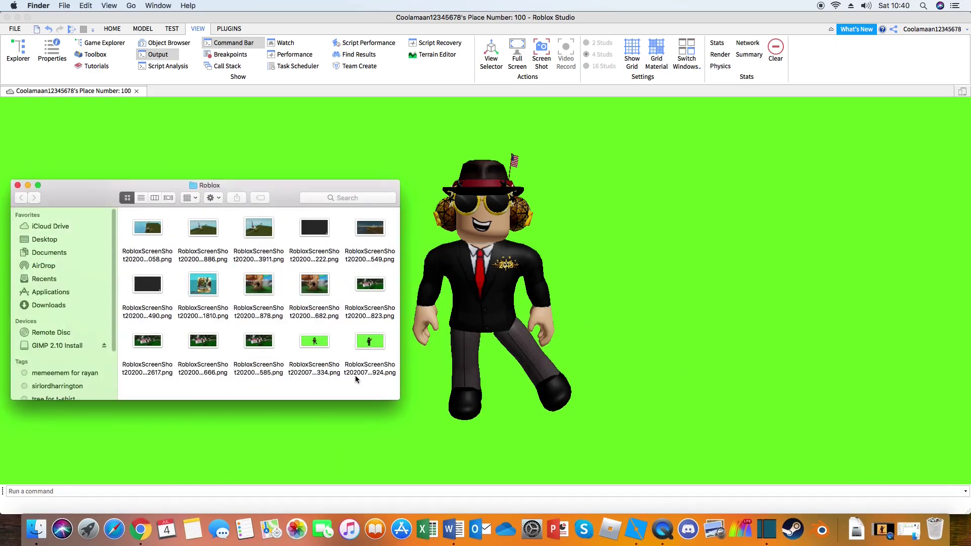
pyautogui.click(17, 19)
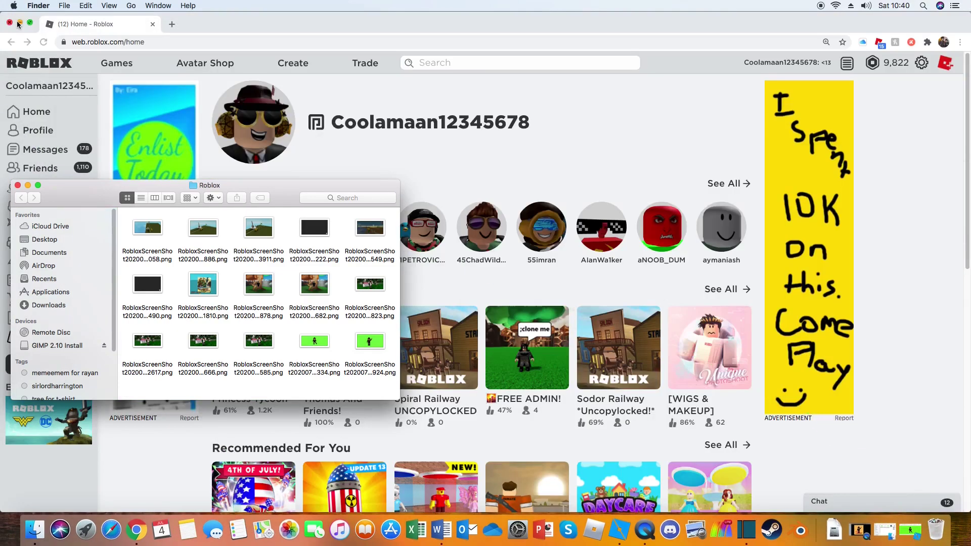
pyautogui.press('super+m')
pyautogui.moveTo(310, 343); pyautogui.dragTo(310, 138)
pyautogui.click(28, 186)
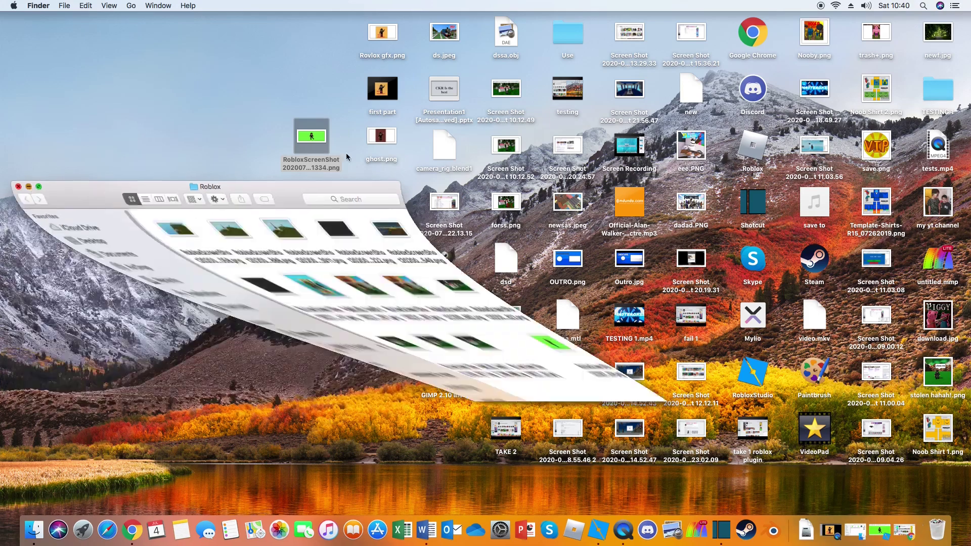
pyautogui.doubleClick(302, 138)
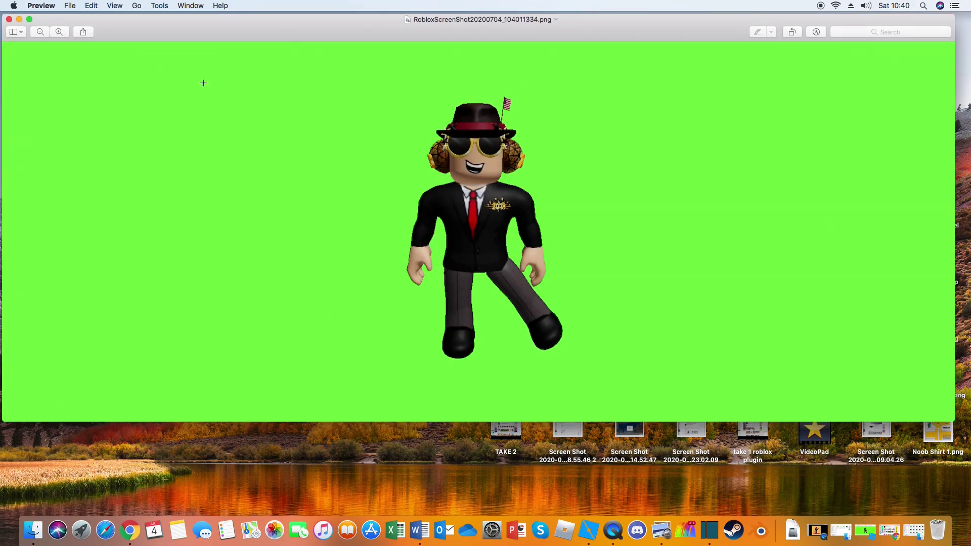
# Step: Minimize Preview and launch GIMP 2.10 from its desktop icon
pyautogui.click(18, 20)
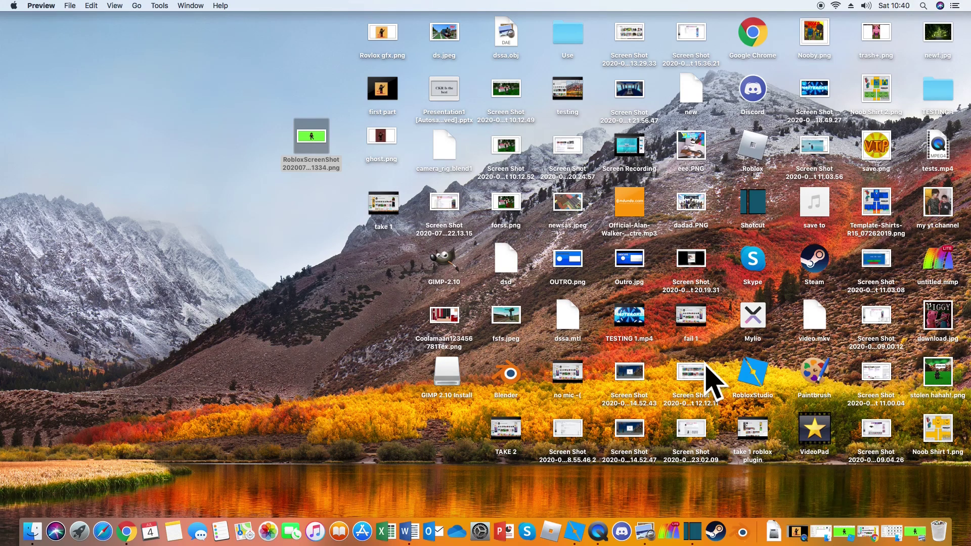
pyautogui.doubleClick(444, 264)
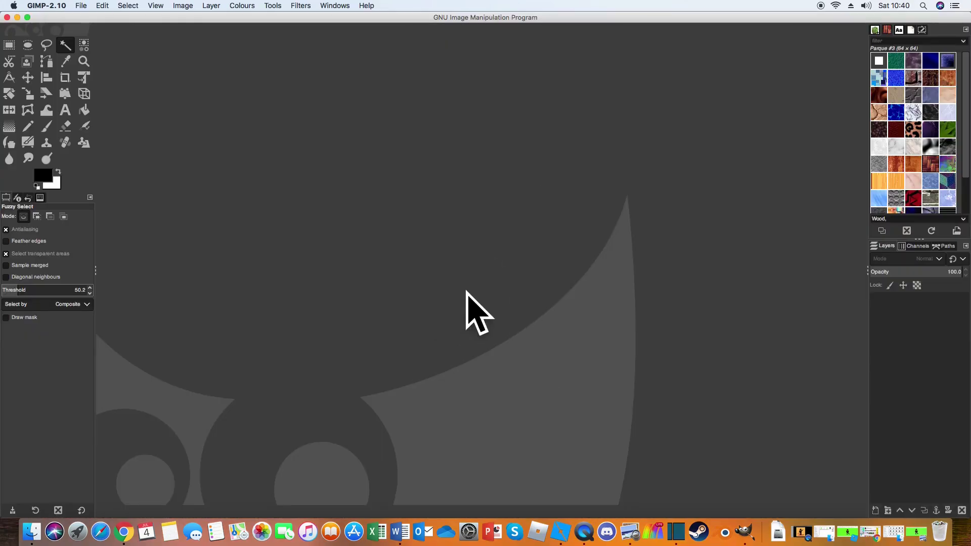
# Step: Right-click GIMP's empty canvas area to show the image menu
pyautogui.rightClick(467, 280)
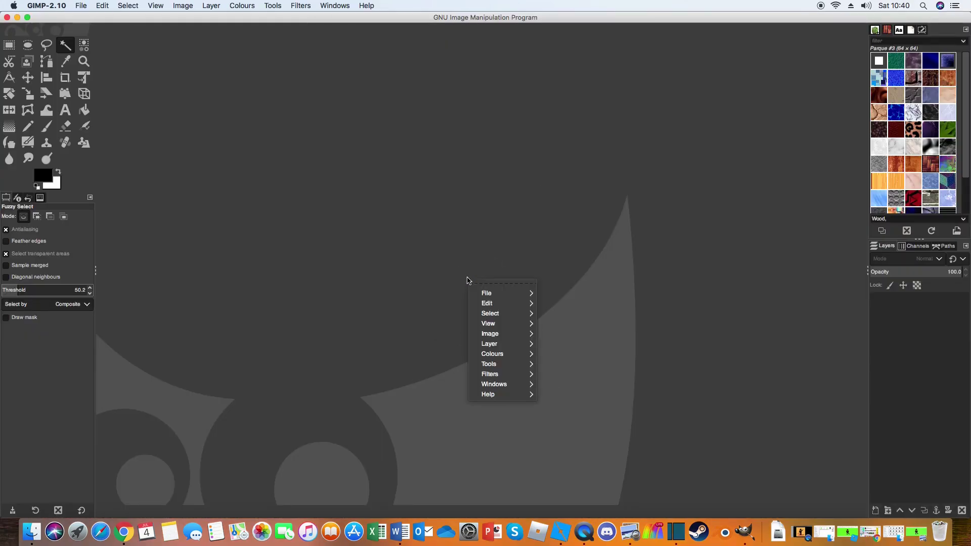
pyautogui.moveTo(487, 294)
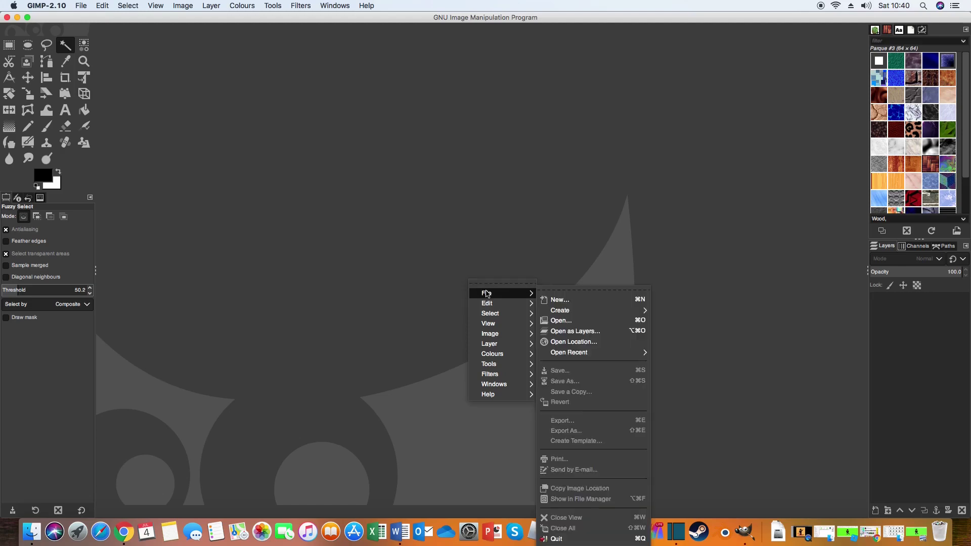
# Step: Use File > Open to load RobloxScreenShot20200704_104011334.png from the Desktop folder
pyautogui.click(561, 320)
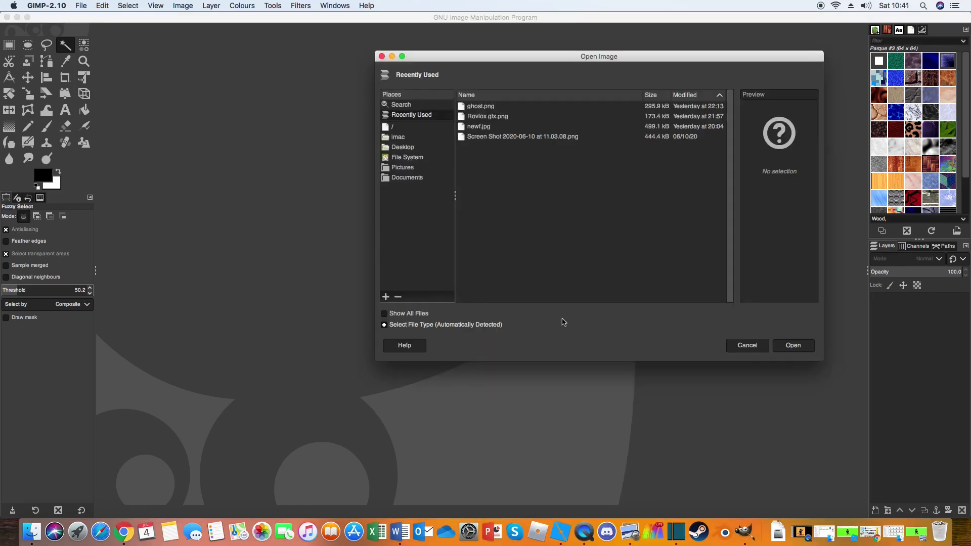
pyautogui.click(402, 146)
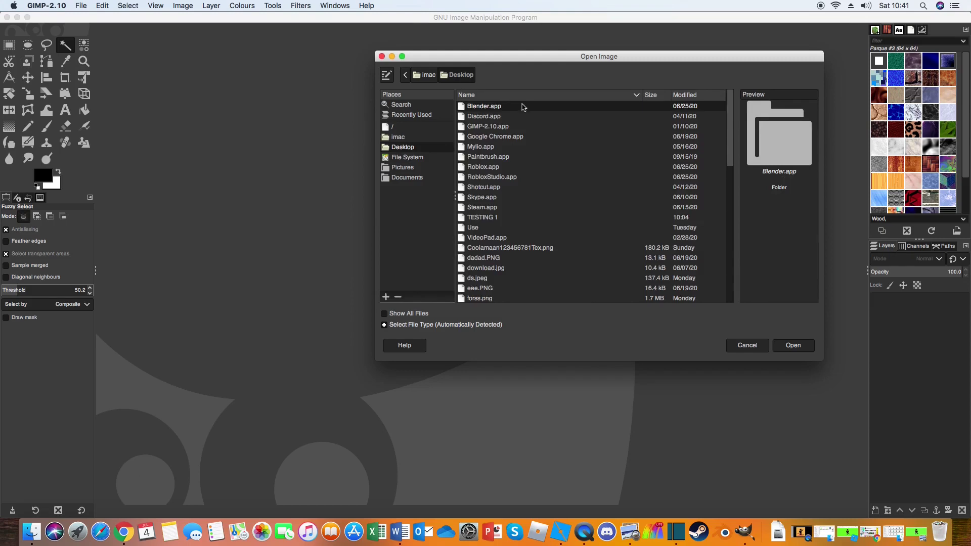
pyautogui.scroll(-10, 521, 152)
pyautogui.scroll(-5, 509, 195)
pyautogui.scroll(4, 500, 288)
pyautogui.click(531, 137)
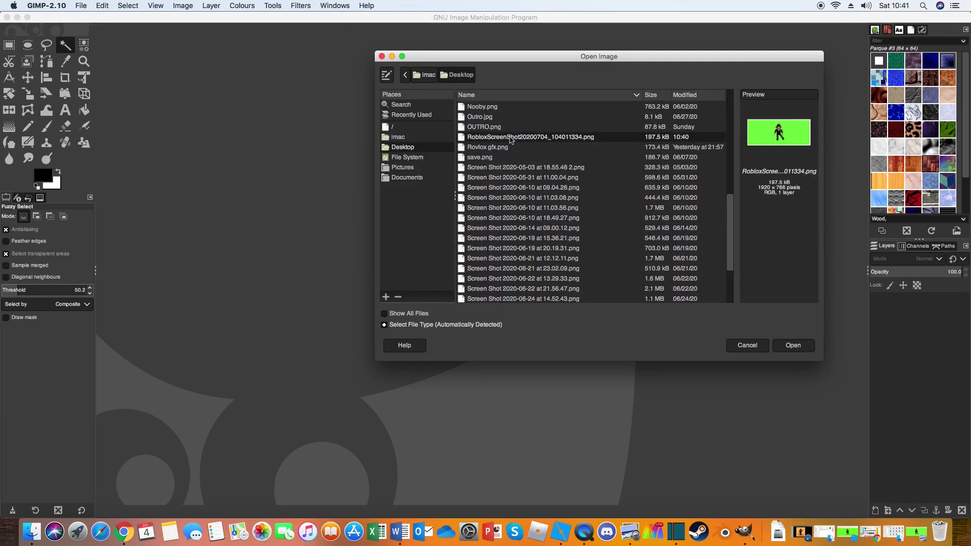
pyautogui.click(792, 345)
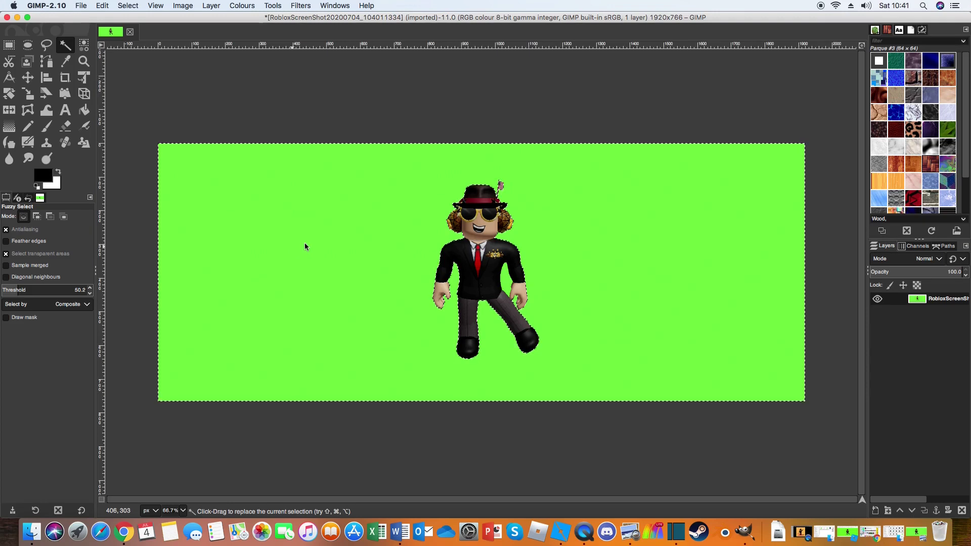
# Step: Delete the selected green background and the leftover green patch on the suit
pyautogui.press('Delete')
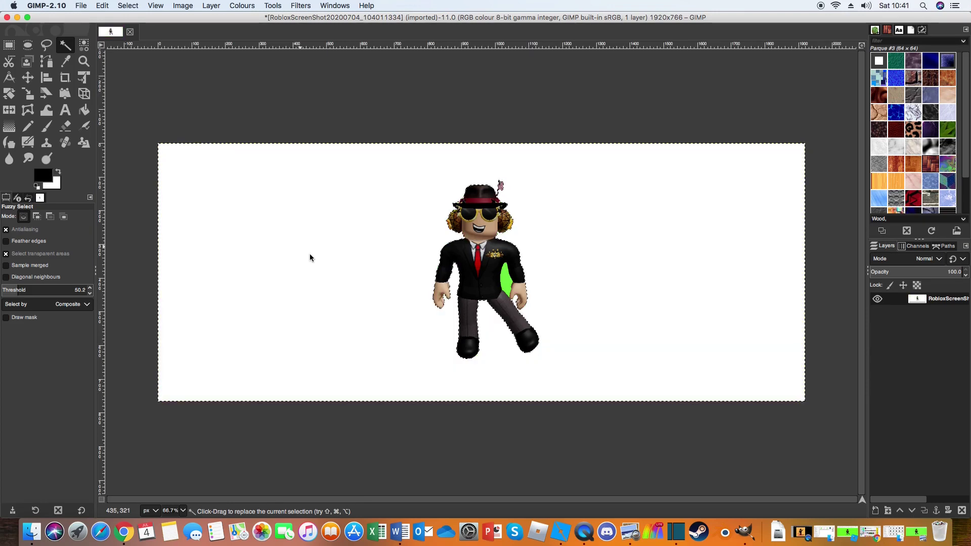
pyautogui.click(505, 277)
pyautogui.press('Delete')
# Step: Fuzzy-select the white background around the avatar and bring up the canvas menu
pyautogui.click(322, 243)
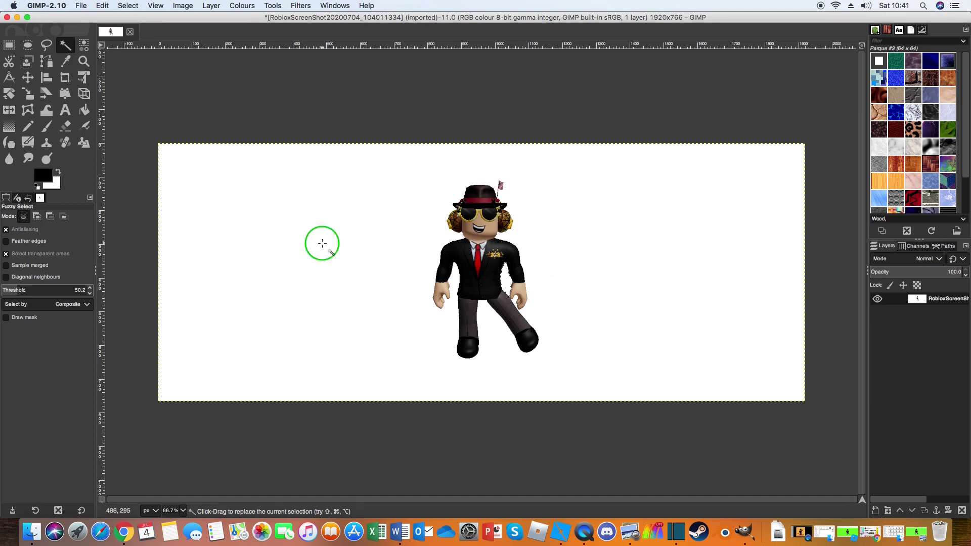
pyautogui.rightClick(323, 243)
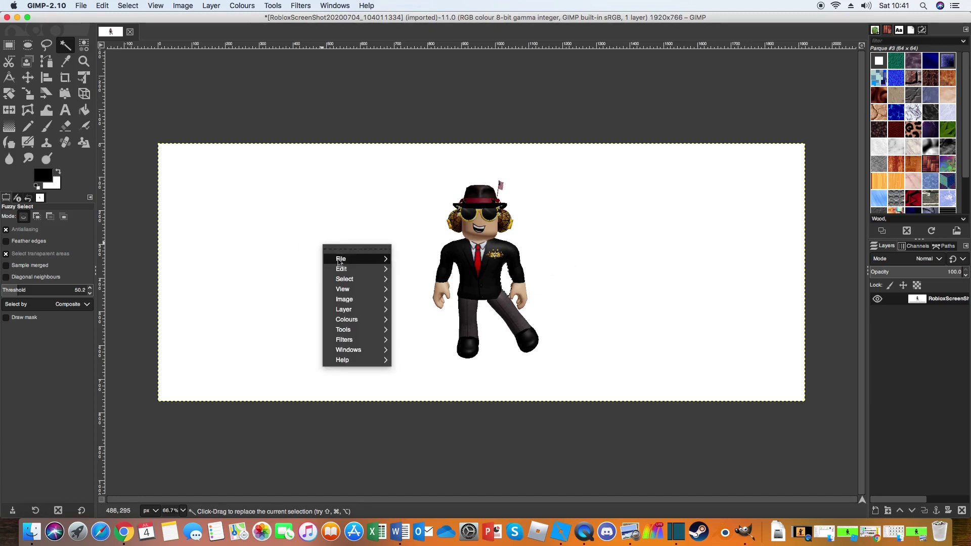
pyautogui.moveTo(341, 269)
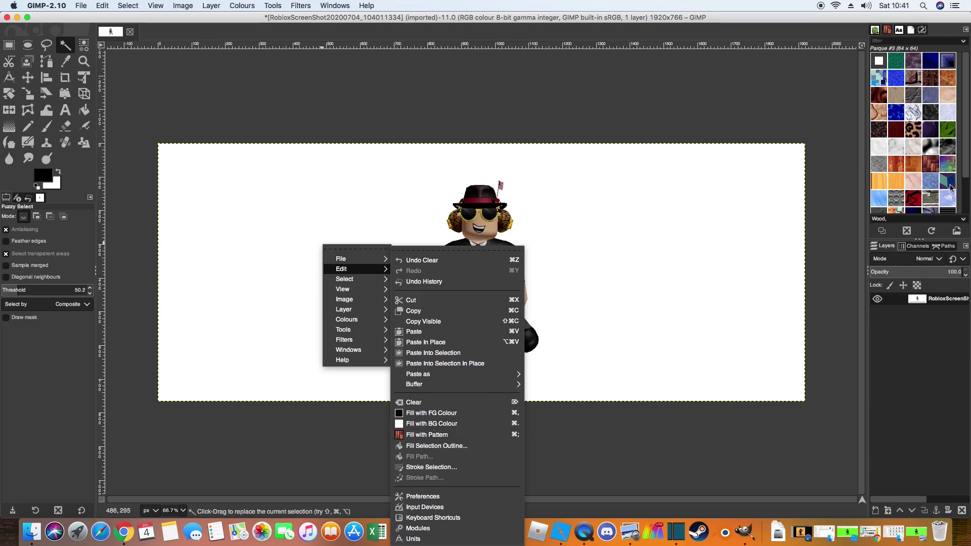
pyautogui.click(954, 168)
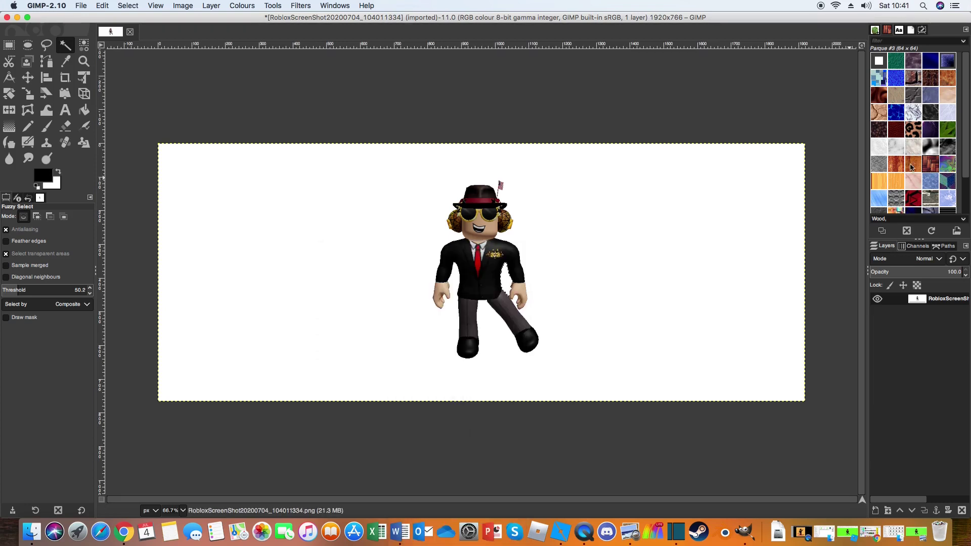
pyautogui.scroll(-3, 897, 184)
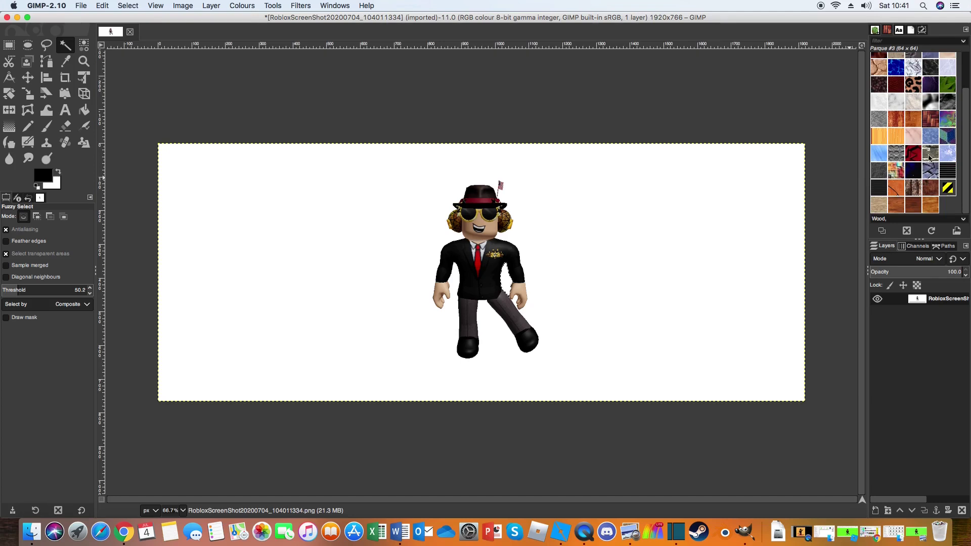
# Step: Choose the blue Rain pattern and fill the selected white background with it
pyautogui.click(879, 154)
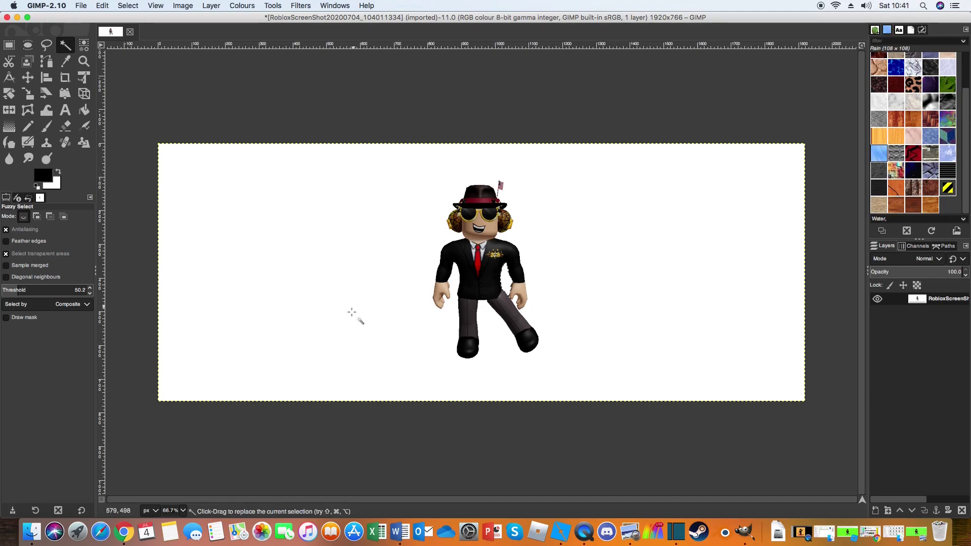
pyautogui.rightClick(360, 295)
pyautogui.moveTo(374, 319)
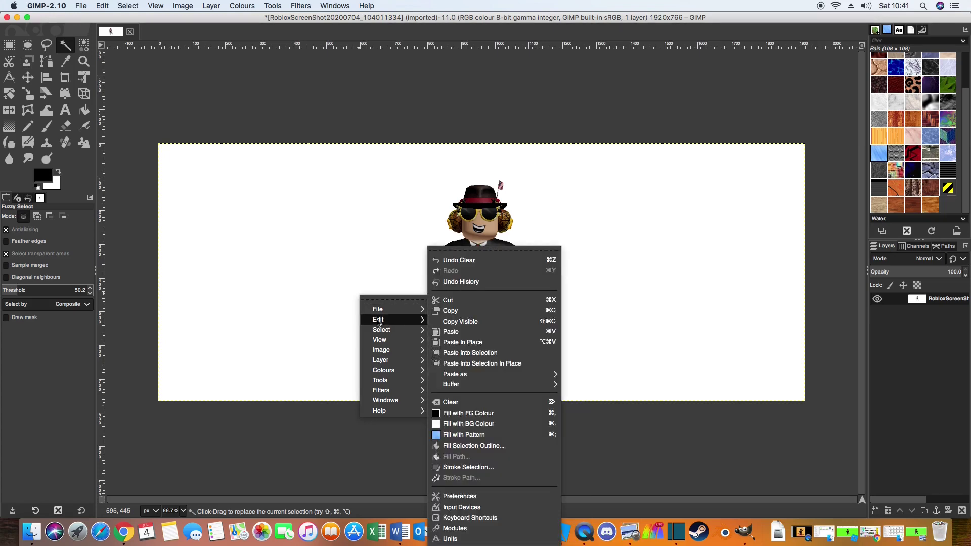
pyautogui.click(476, 434)
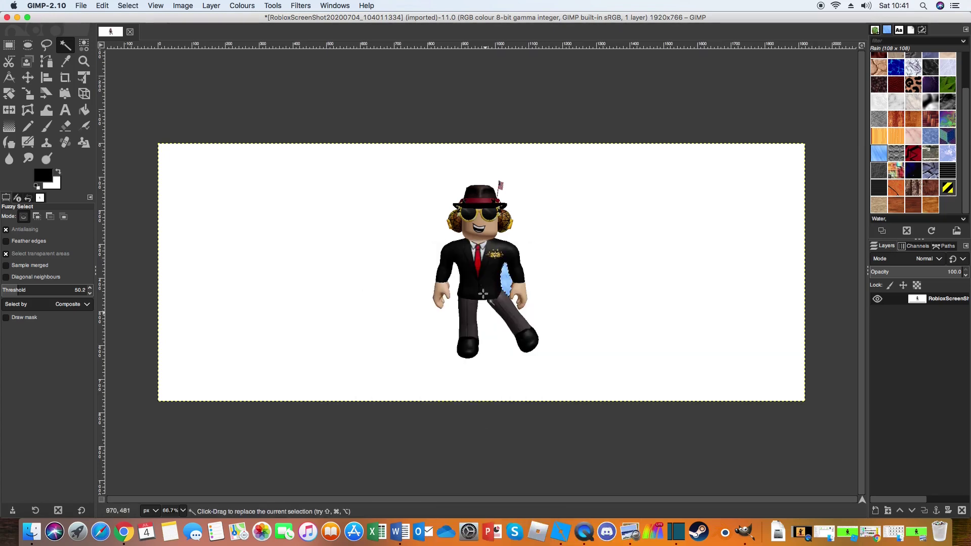
# Step: Refill the background around the avatar with the blue Water pattern and clear the selection
pyautogui.rightClick(375, 288)
pyautogui.click(344, 280)
pyautogui.rightClick(350, 280)
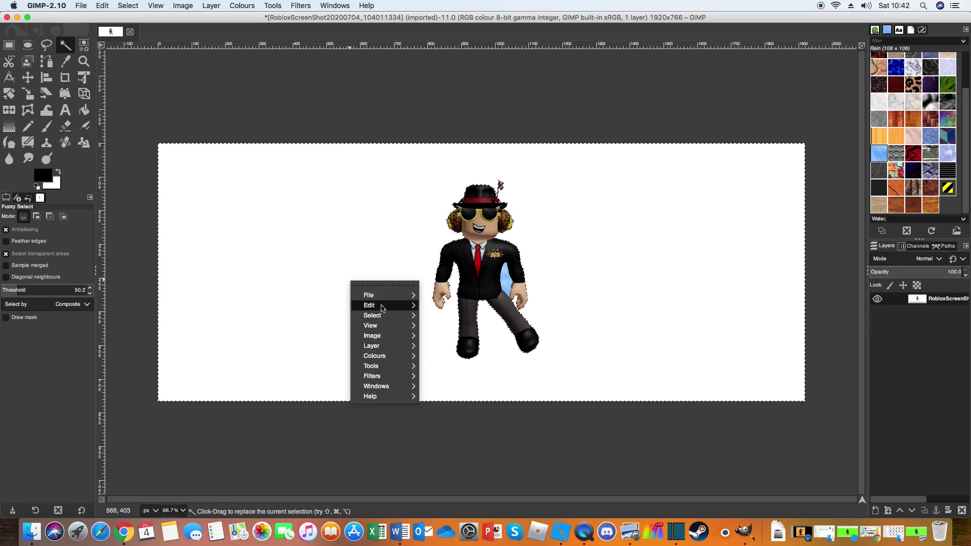
pyautogui.moveTo(409, 311)
pyautogui.click(483, 434)
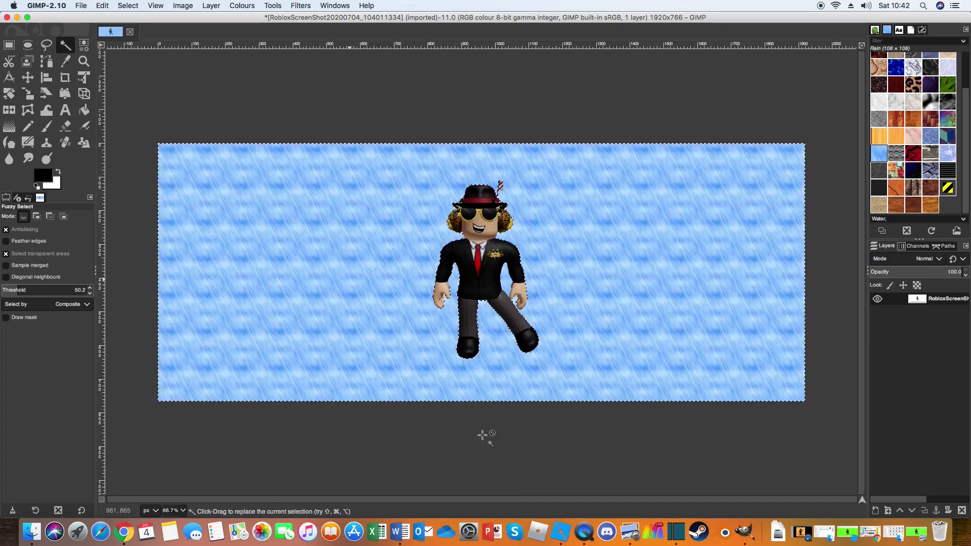
pyautogui.press('super+shift+a')
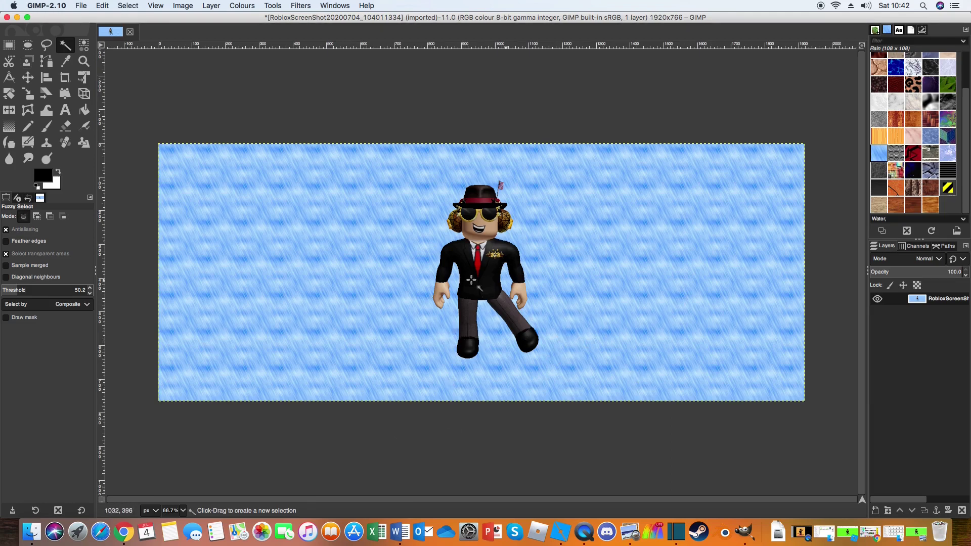
# Step: Add a bold blue 'JOIN!' text caption below the avatar
pyautogui.click(67, 115)
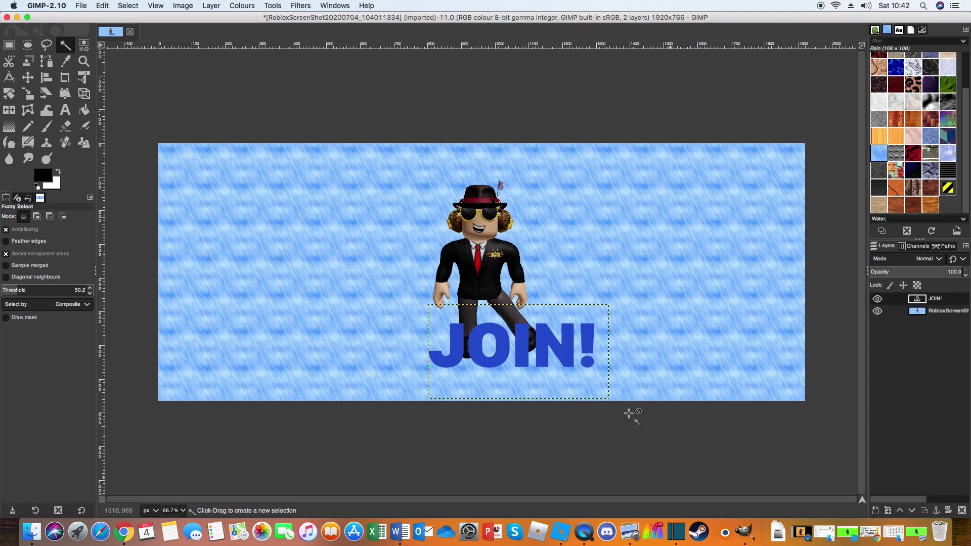
pyautogui.rightClick(355, 267)
# Step: Export the image to the Desktop as Testing.png with default PNG settings, then minimize GIMP
pyautogui.moveTo(366, 295)
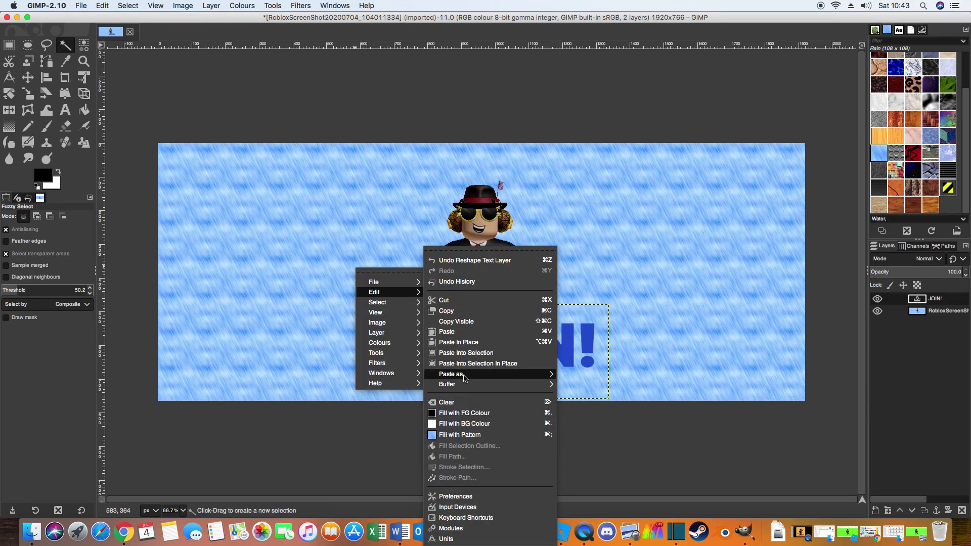
pyautogui.moveTo(387, 282)
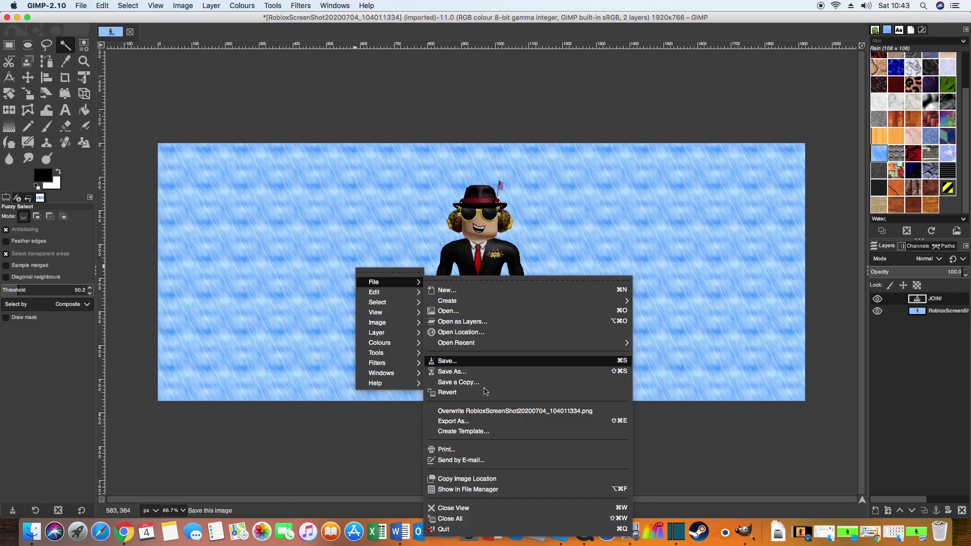
pyautogui.click(460, 422)
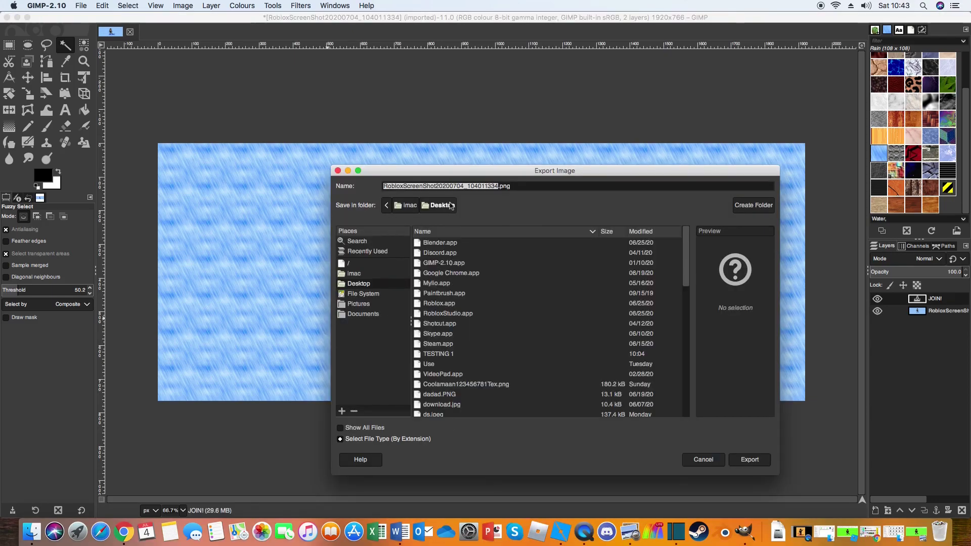
pyautogui.press('BackSpace')
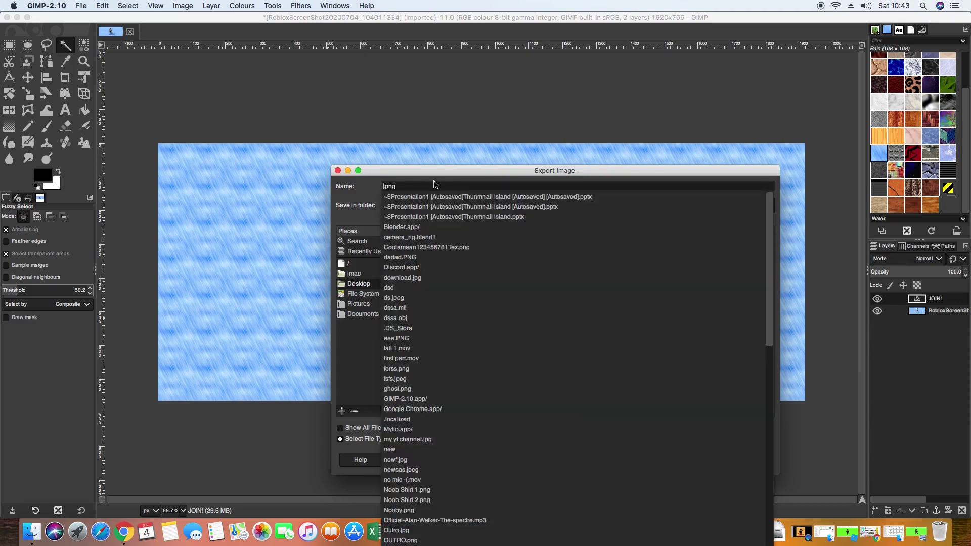
pyautogui.write('Testing')
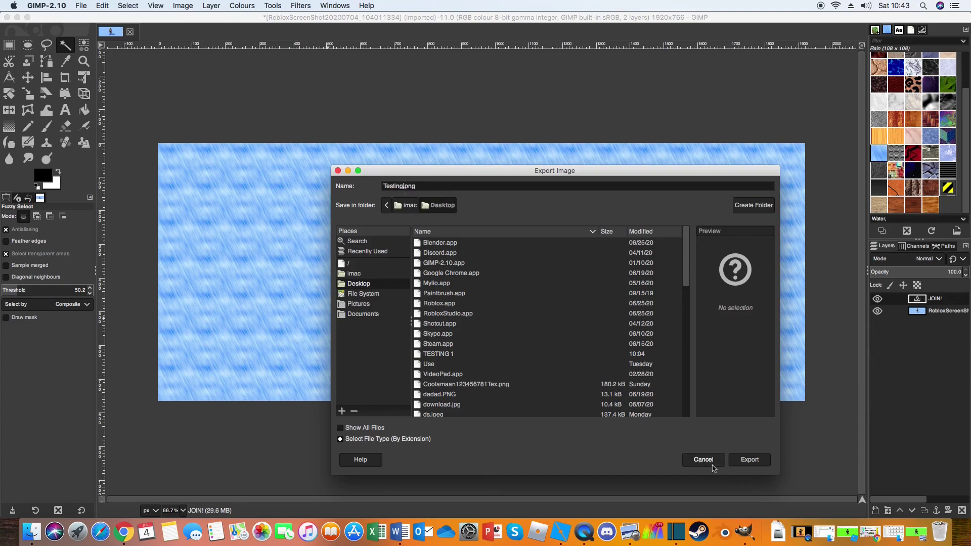
pyautogui.click(748, 460)
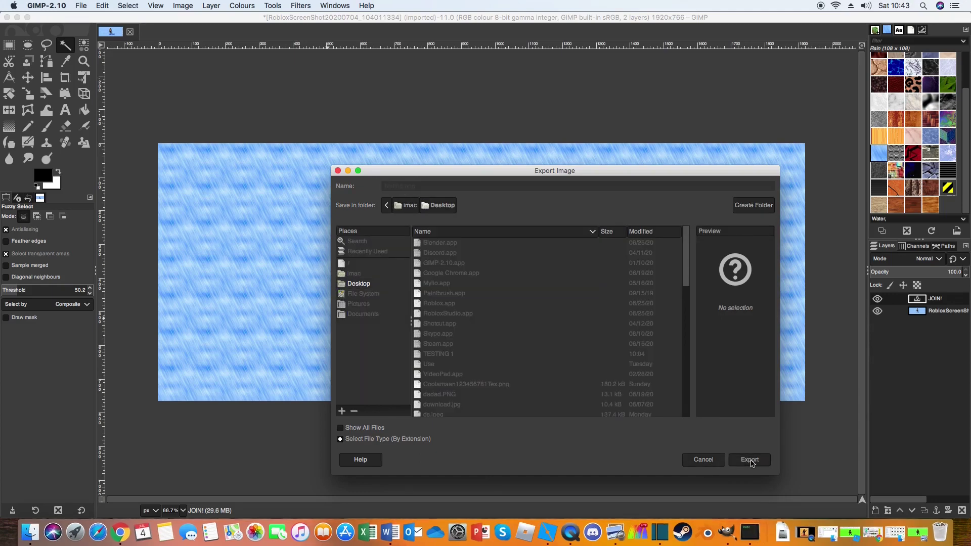
pyautogui.click(531, 369)
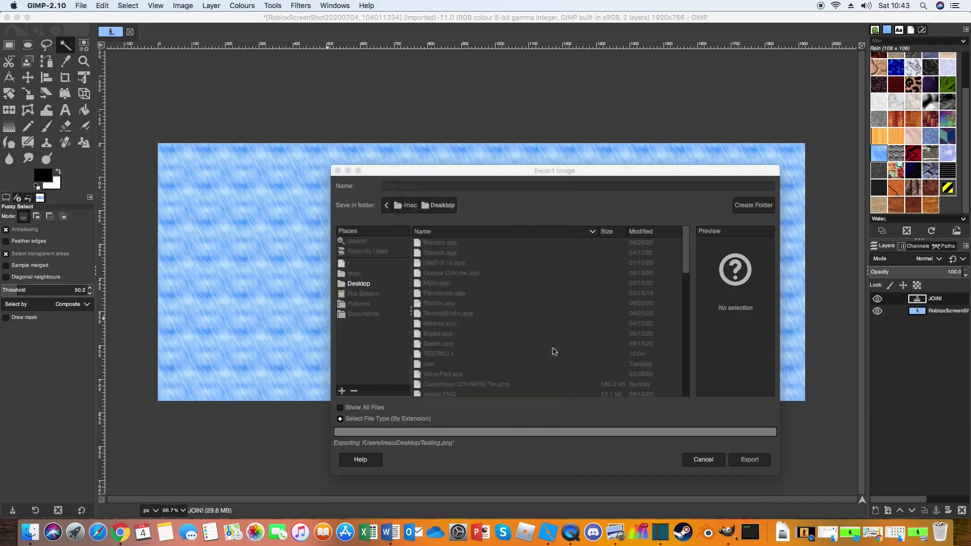
pyautogui.click(18, 18)
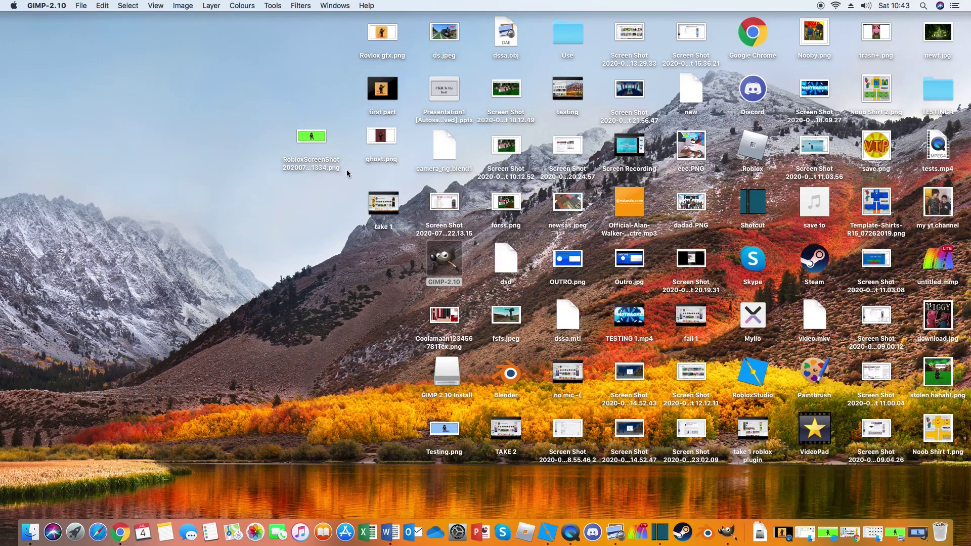
# Step: Open and hide the original green-screen screenshot, then open Testing.png in Preview
pyautogui.doubleClick(319, 146)
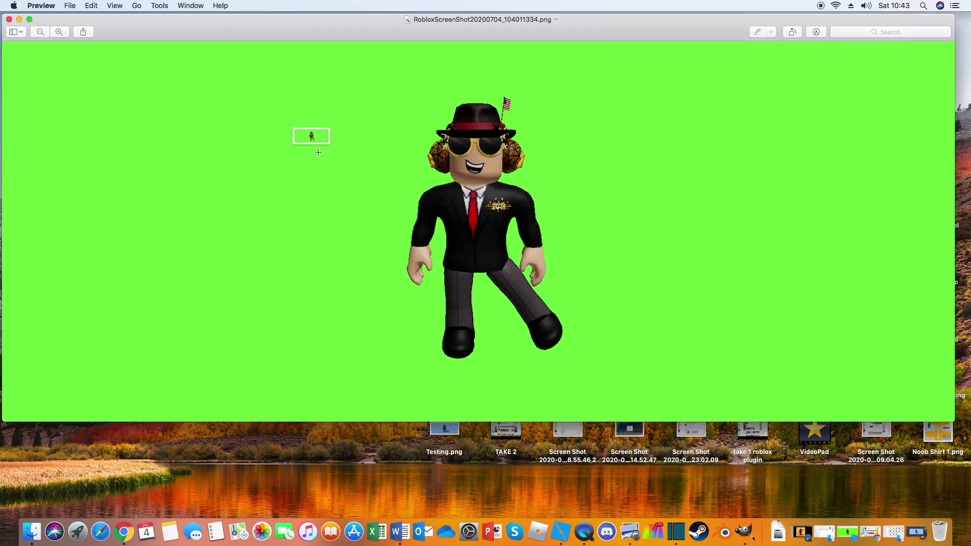
pyautogui.click(19, 20)
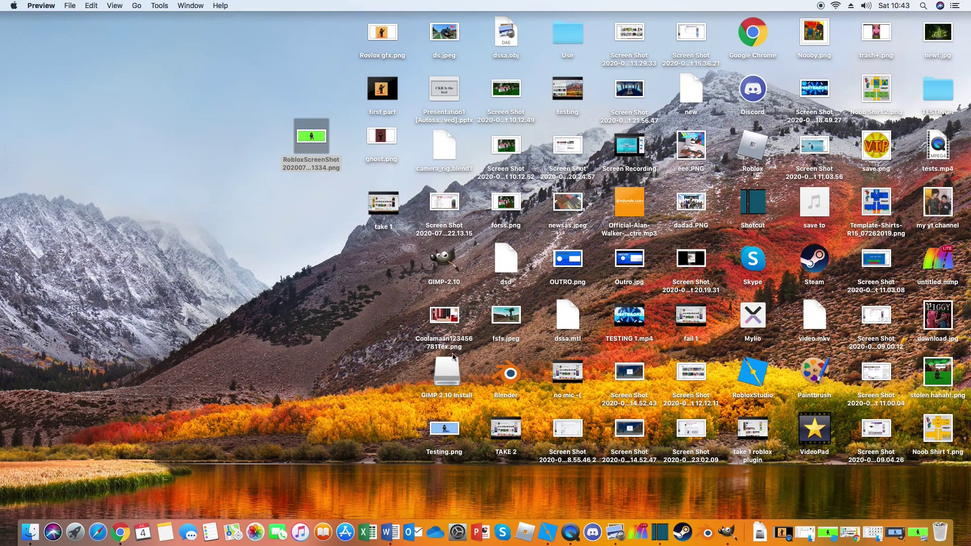
pyautogui.doubleClick(453, 427)
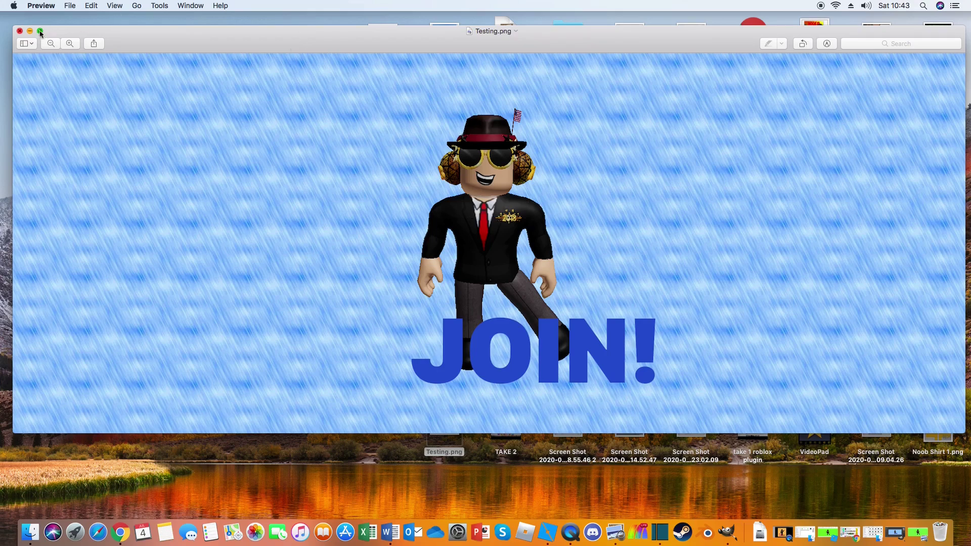
# Step: In full screen, delete the left portion and leftover lower-left strip of Testing.png
pyautogui.press('ctrl+super+f')
pyautogui.moveTo(336, 64); pyautogui.dragTo(0, 415)
pyautogui.press('BackSpace')
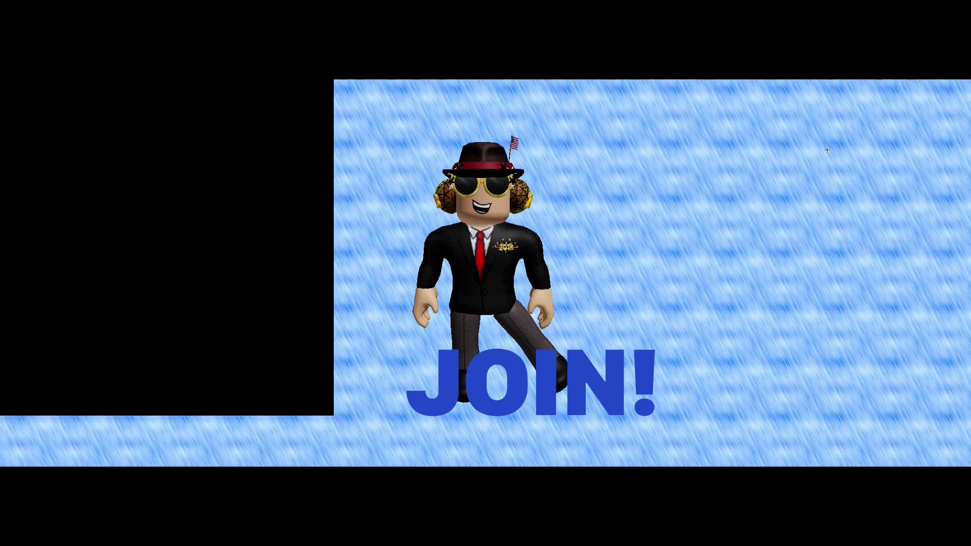
pyautogui.moveTo(333, 370); pyautogui.dragTo(3, 505)
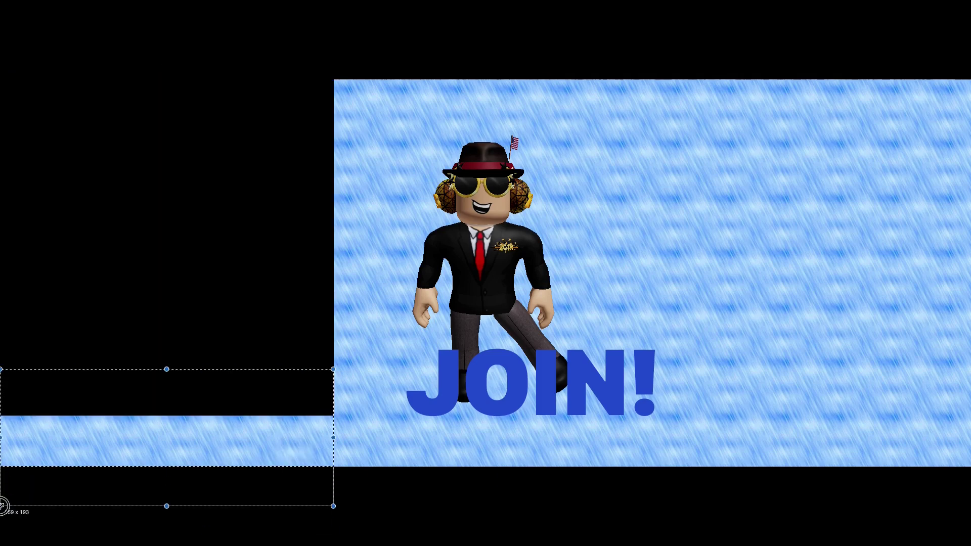
pyautogui.press('BackSpace')
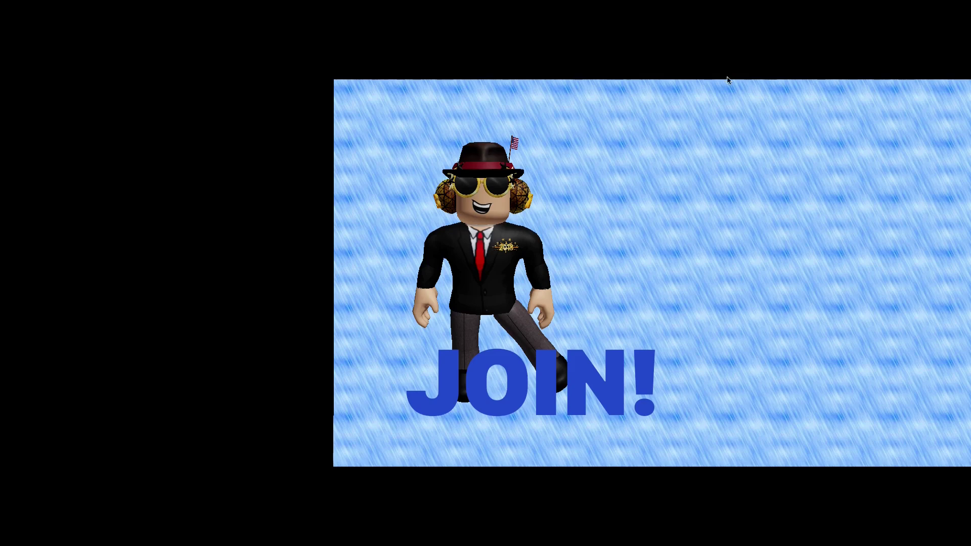
# Step: Delete the right portion to leave a square, exit full screen, and minimize Preview
pyautogui.moveTo(730, 82); pyautogui.dragTo(970, 544)
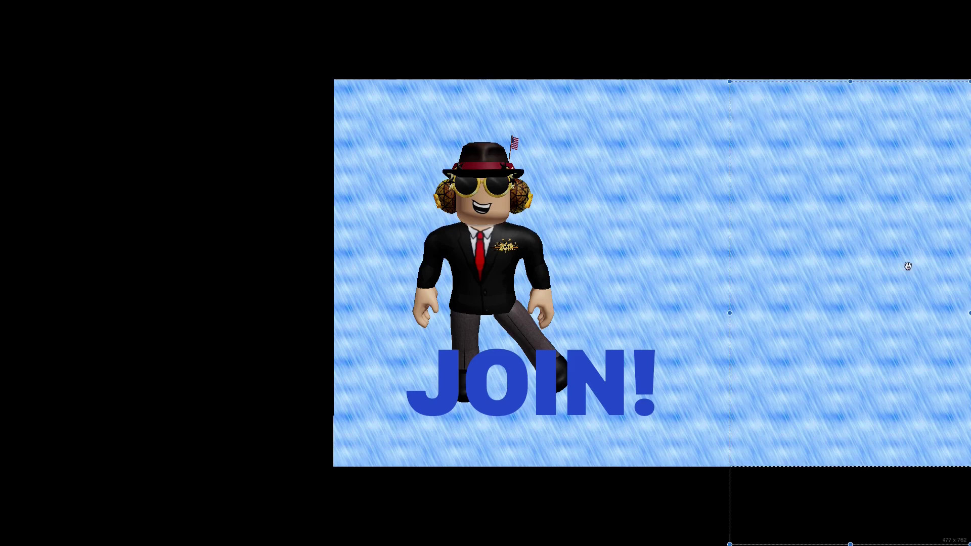
pyautogui.press('BackSpace')
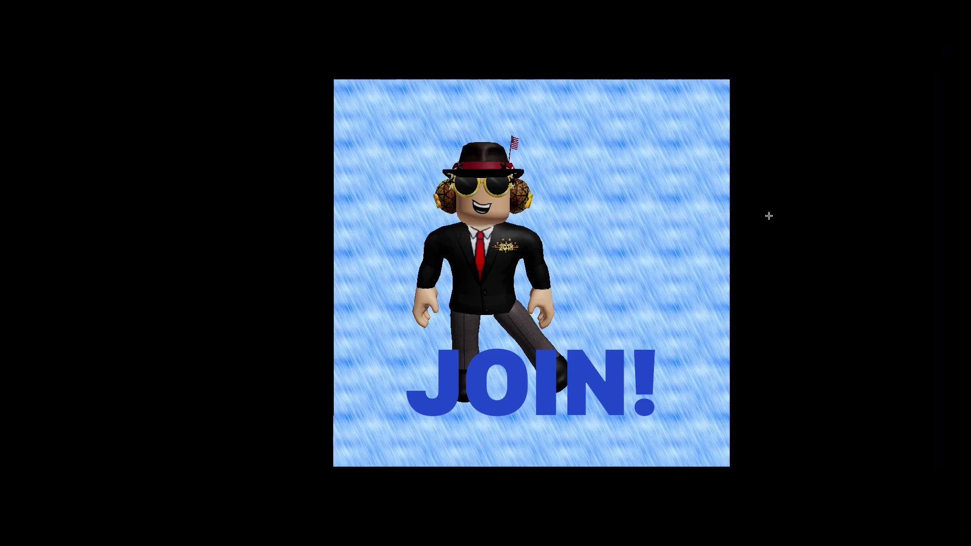
pyautogui.click(26, 18)
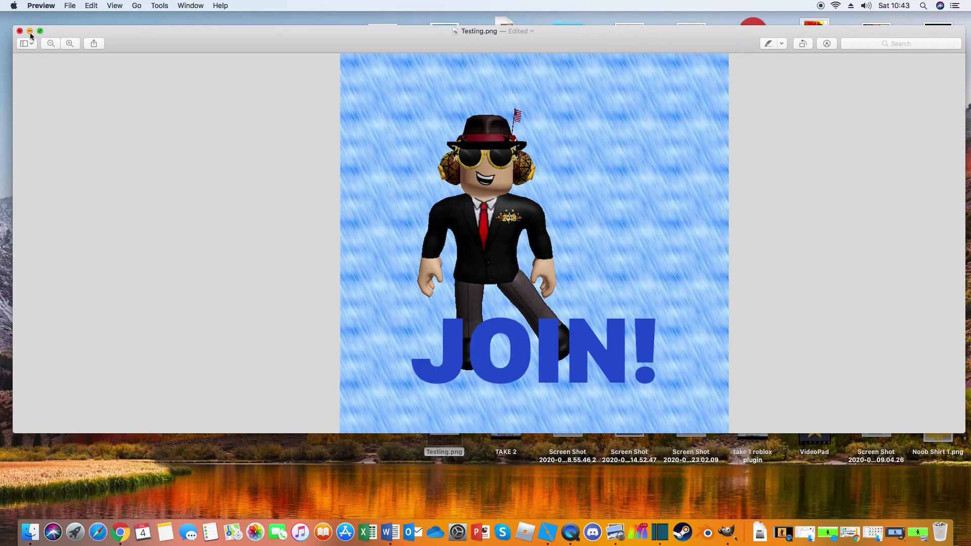
pyautogui.click(29, 29)
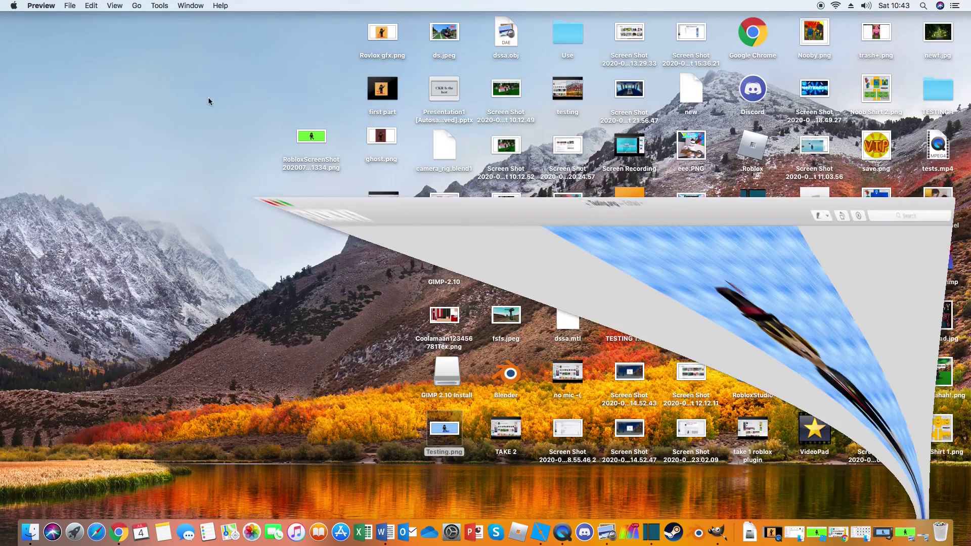